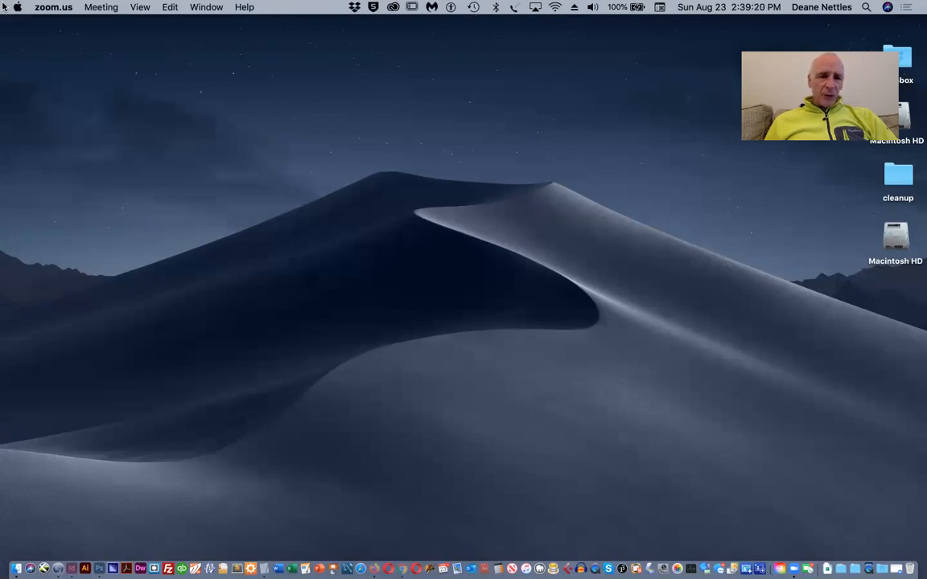
# Create a new folder on the desktop and move it to the middle of the desktop
pyautogui.click(70, 51)
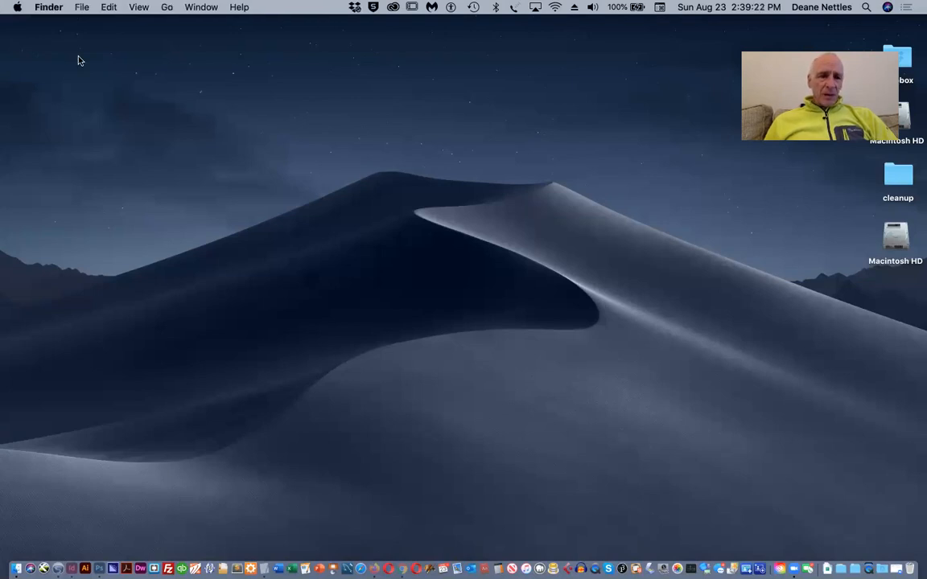
pyautogui.click(81, 8)
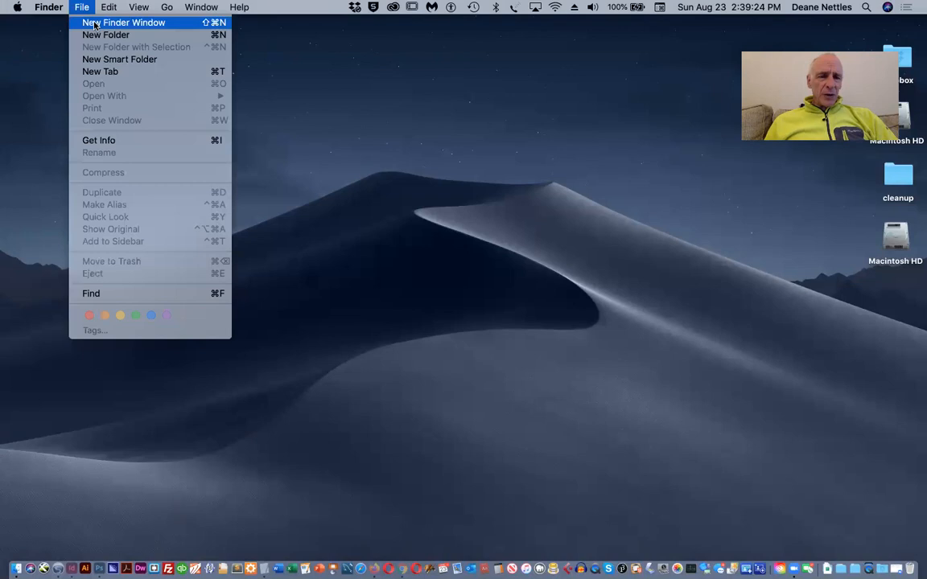
pyautogui.click(94, 35)
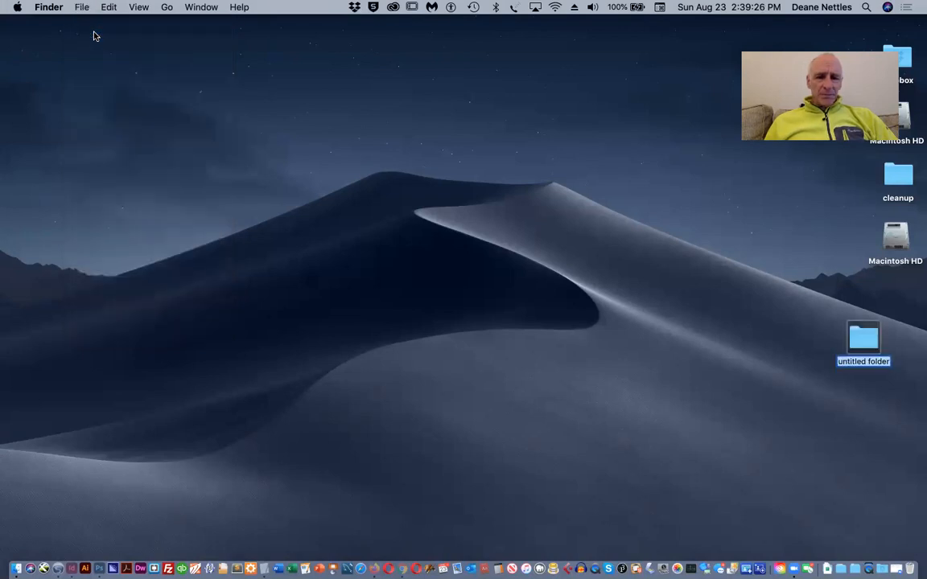
pyautogui.moveTo(862, 337); pyautogui.dragTo(439, 241)
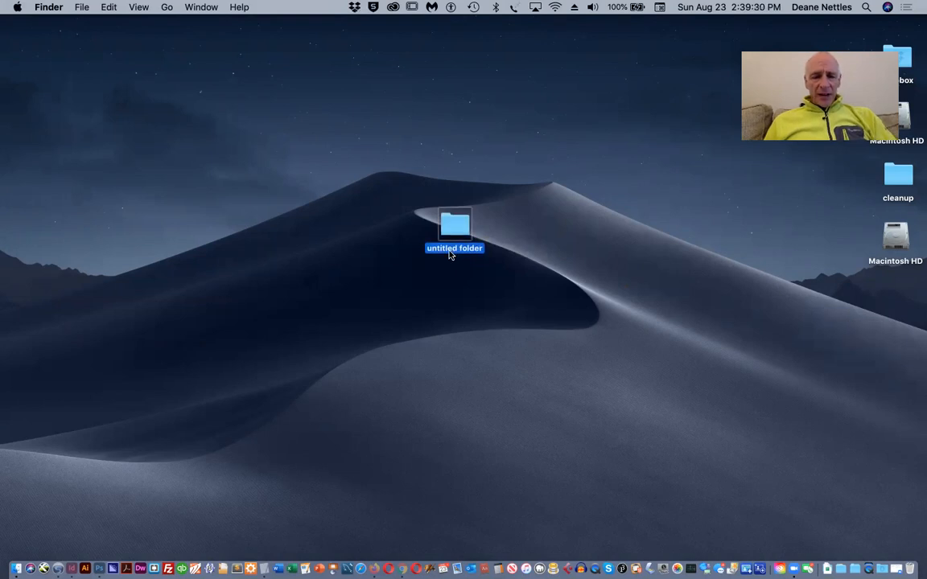
# Rename the new desktop folder with the professor's title and name followed by "GDES-121 Fa2020"
pyautogui.click(451, 249)
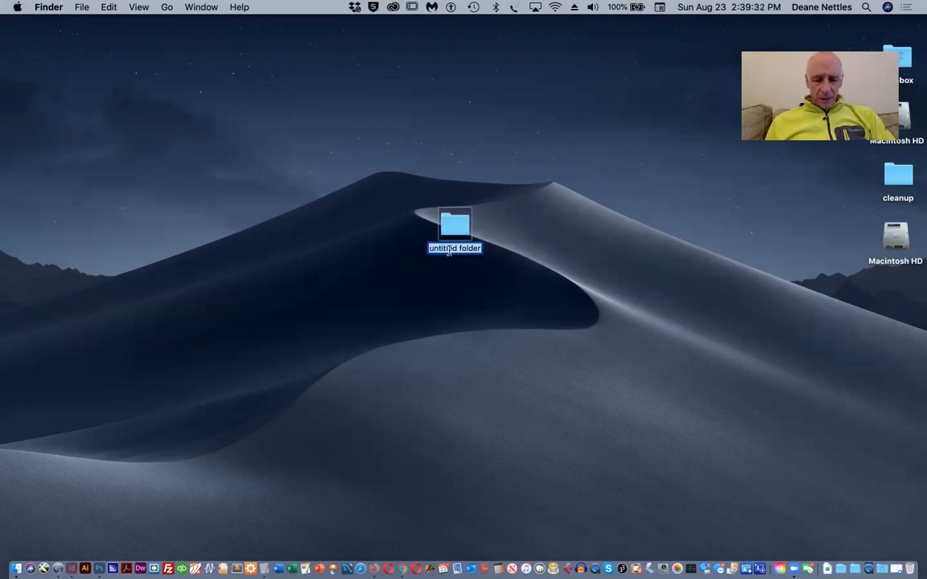
pyautogui.write('GDE')
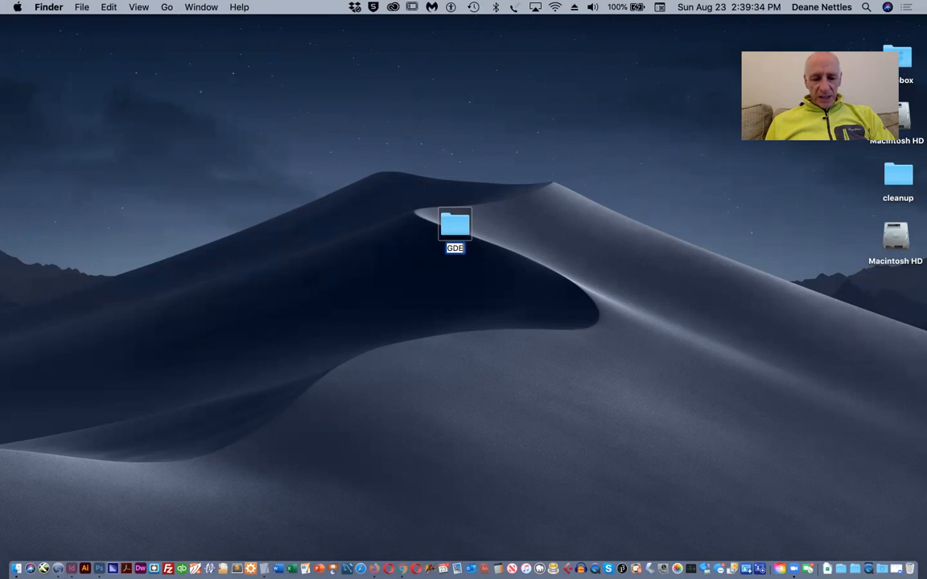
pyautogui.press('BackSpace')
pyautogui.press('BackSpace')
pyautogui.press('BackSpace')
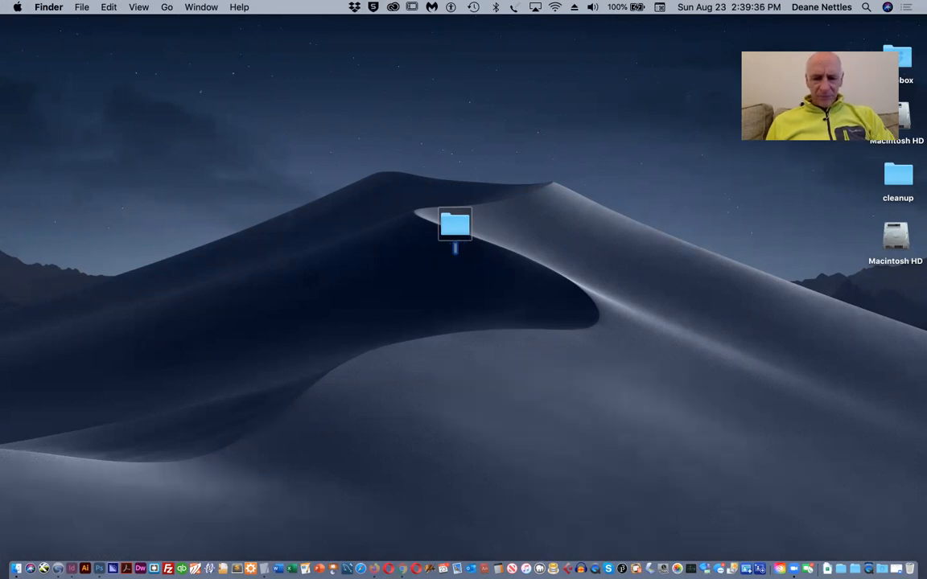
pyautogui.write('Prof. Ne')
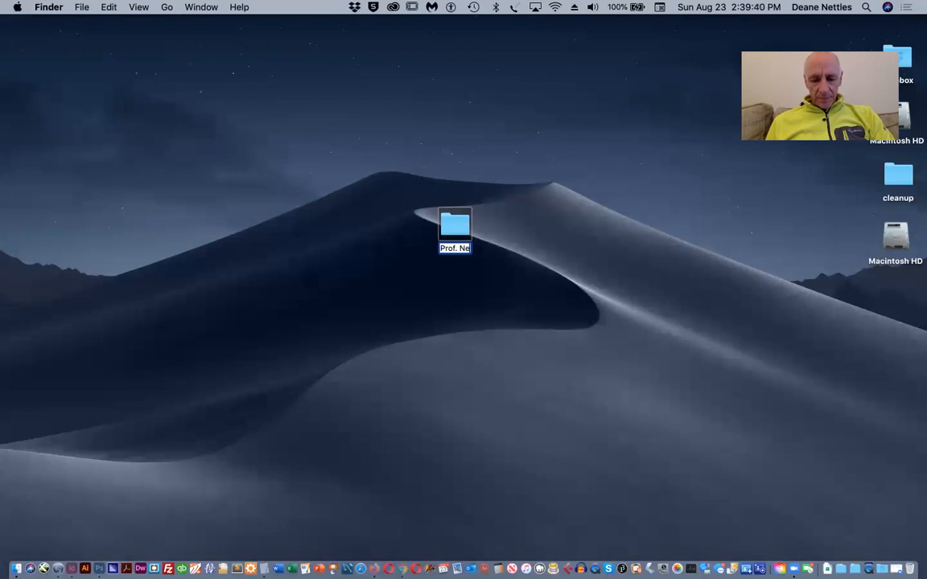
pyautogui.write('ttles G')
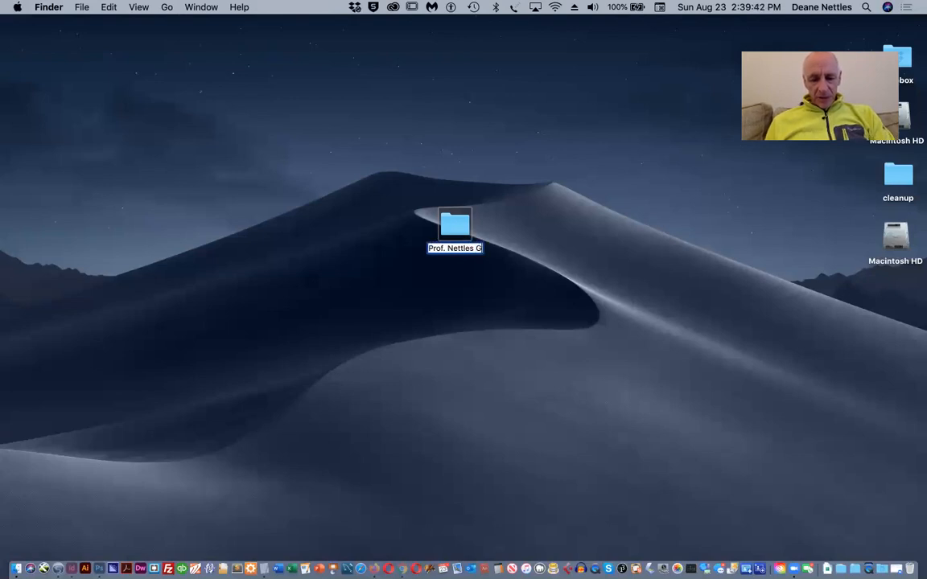
pyautogui.write('DES-1')
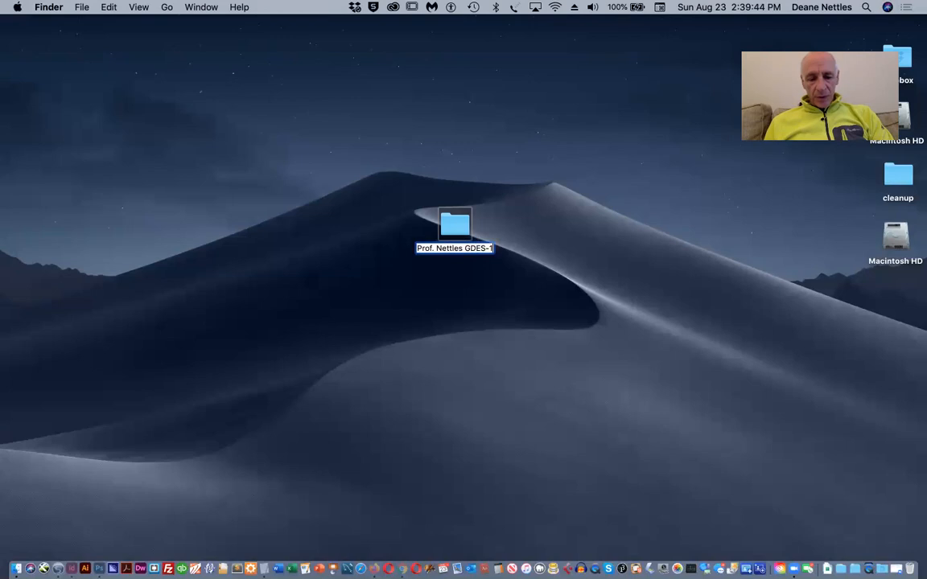
pyautogui.write('21 Fa2020')
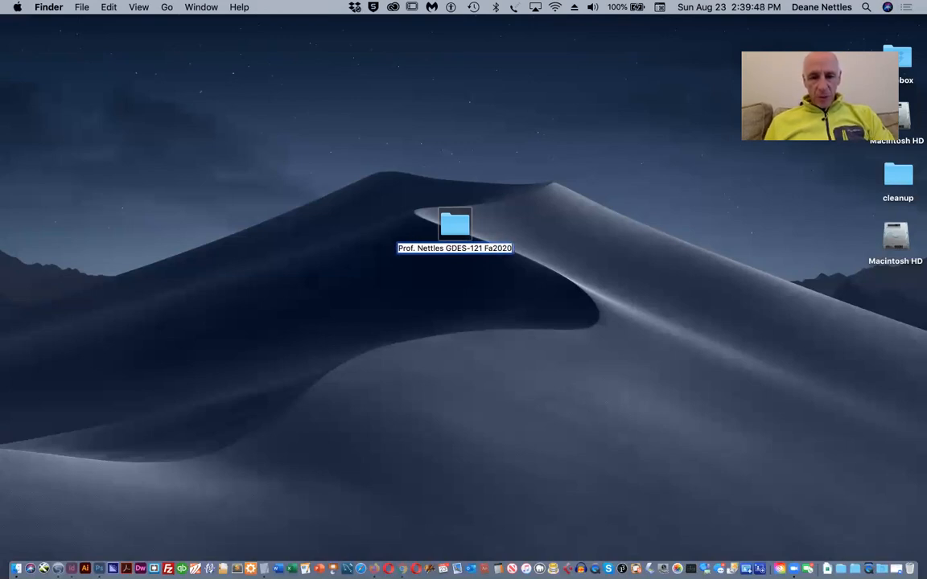
pyautogui.click(499, 296)
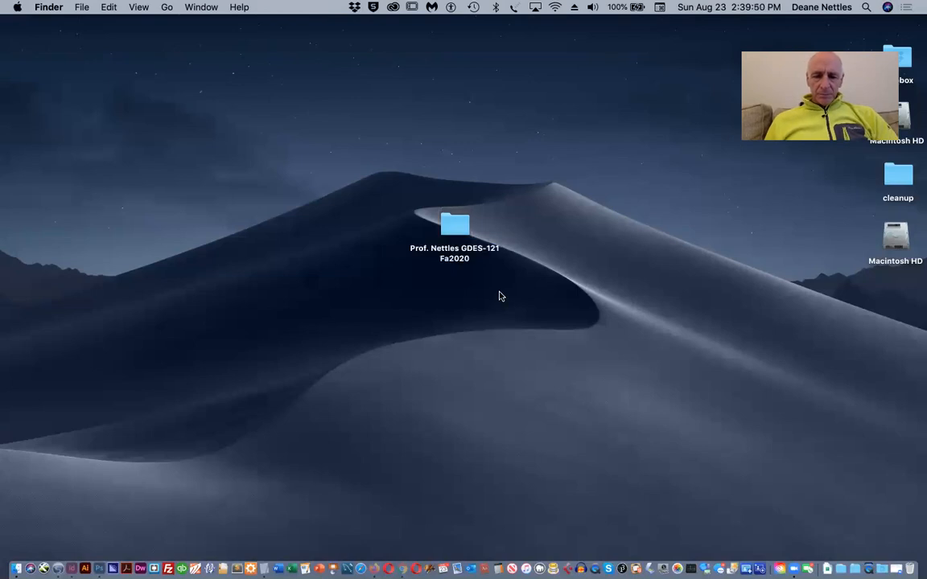
# Open the GDES-121 Fa2020 course folder and create a subfolder named "Project 1 Design In My World"
pyautogui.doubleClick(453, 227)
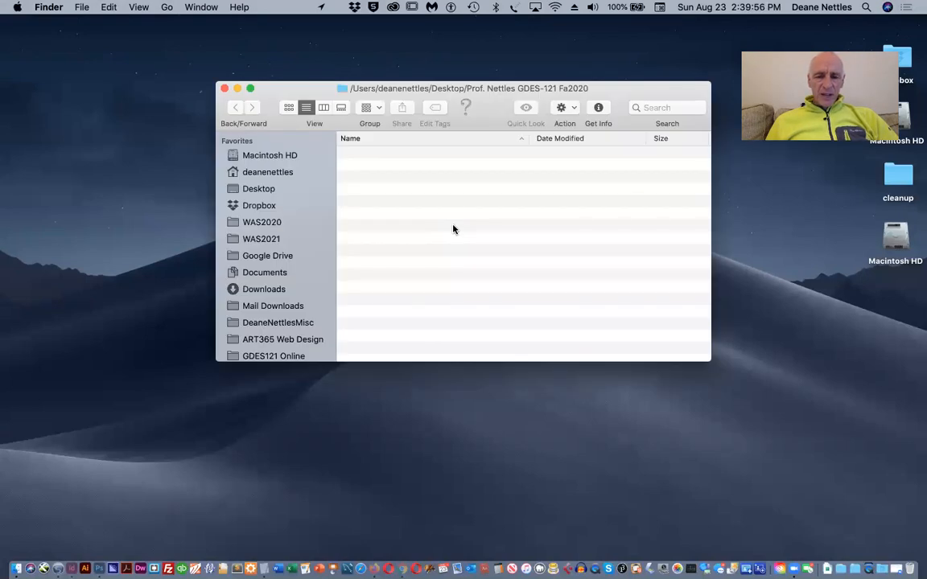
pyautogui.click(83, 7)
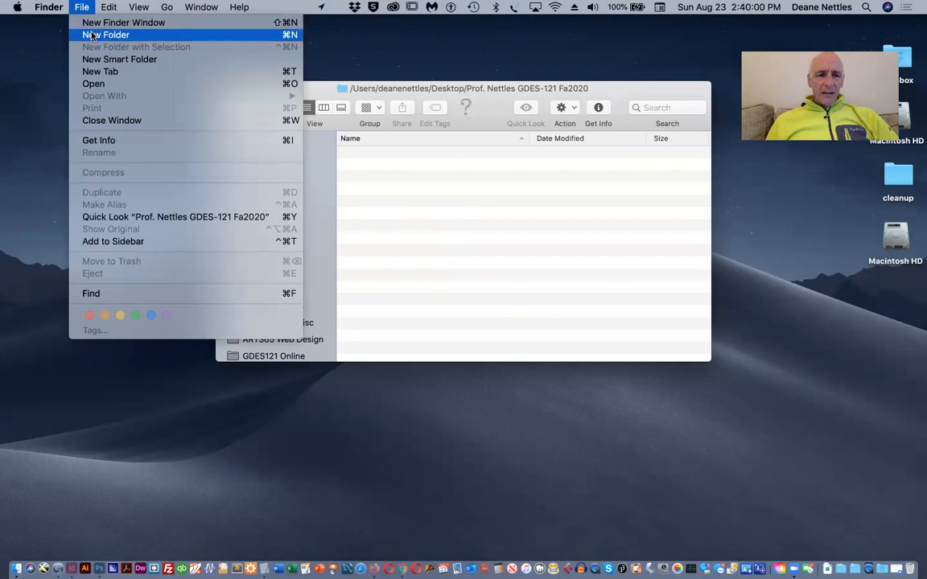
pyautogui.click(92, 35)
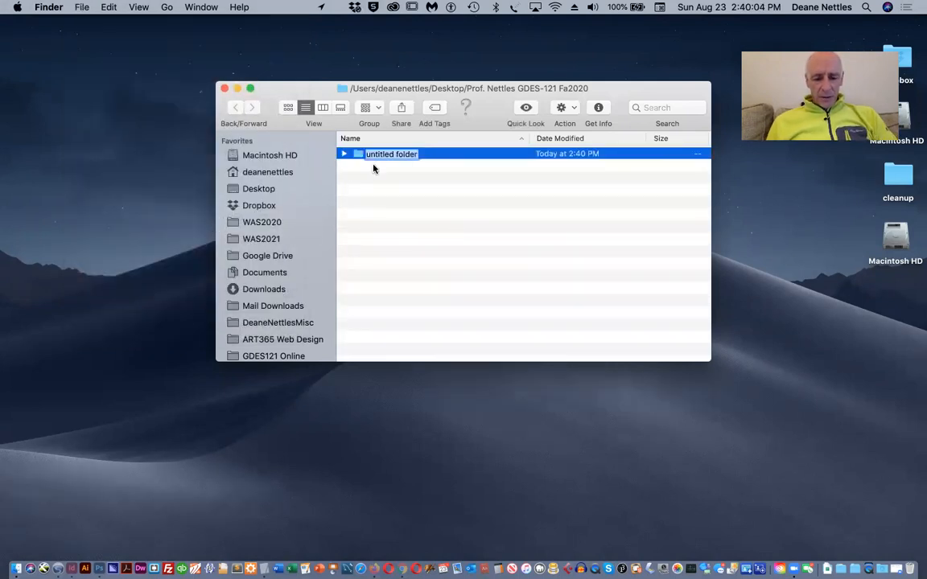
pyautogui.write('Pr')
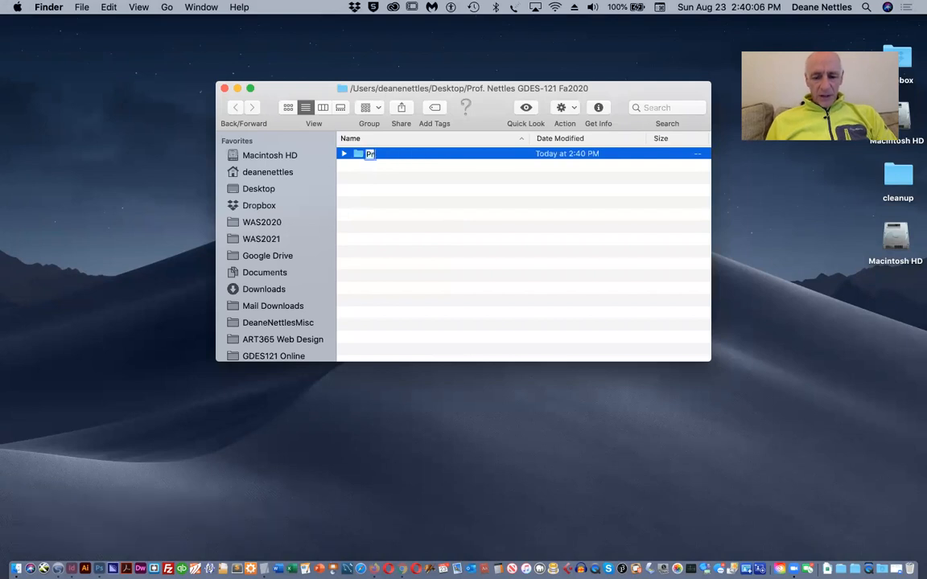
pyautogui.write('oject')
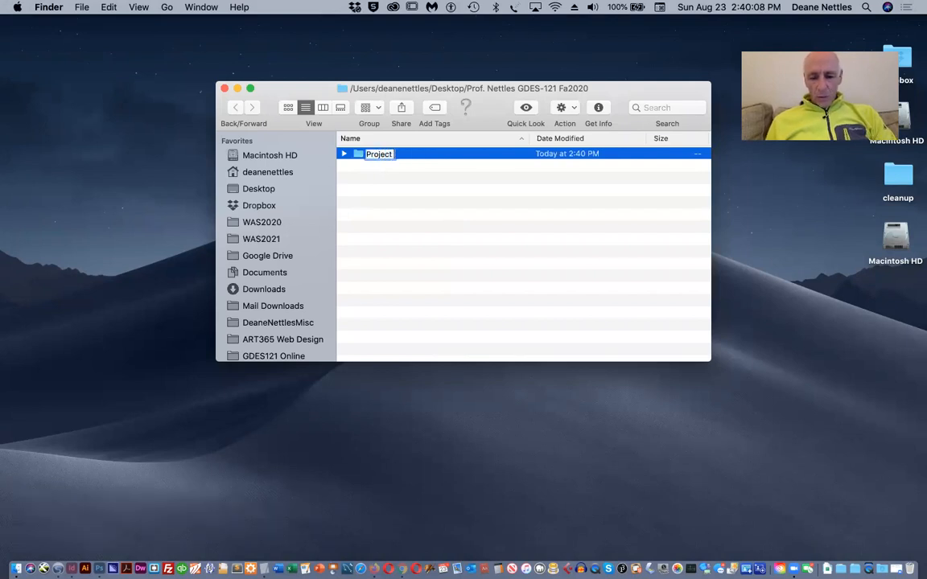
pyautogui.write(' 1')
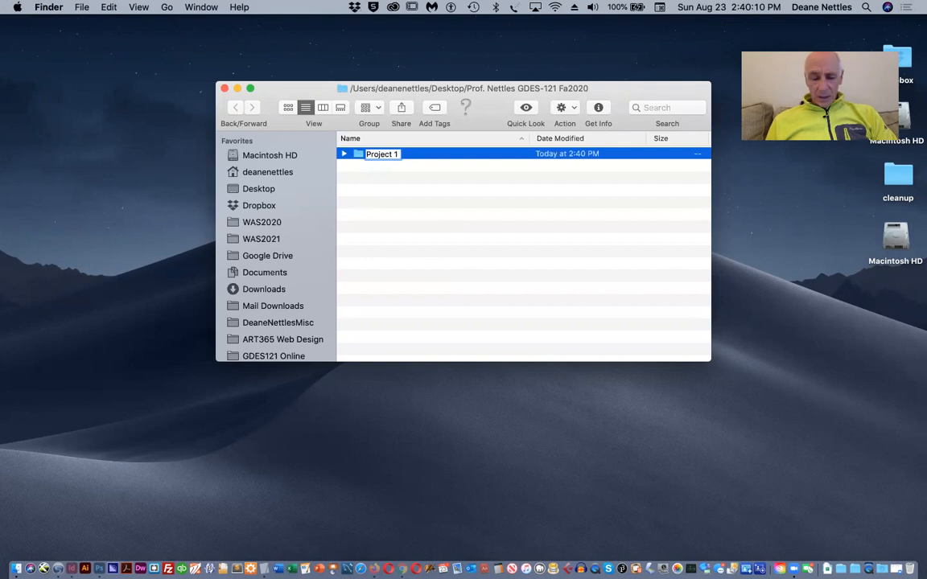
pyautogui.write(' Design in')
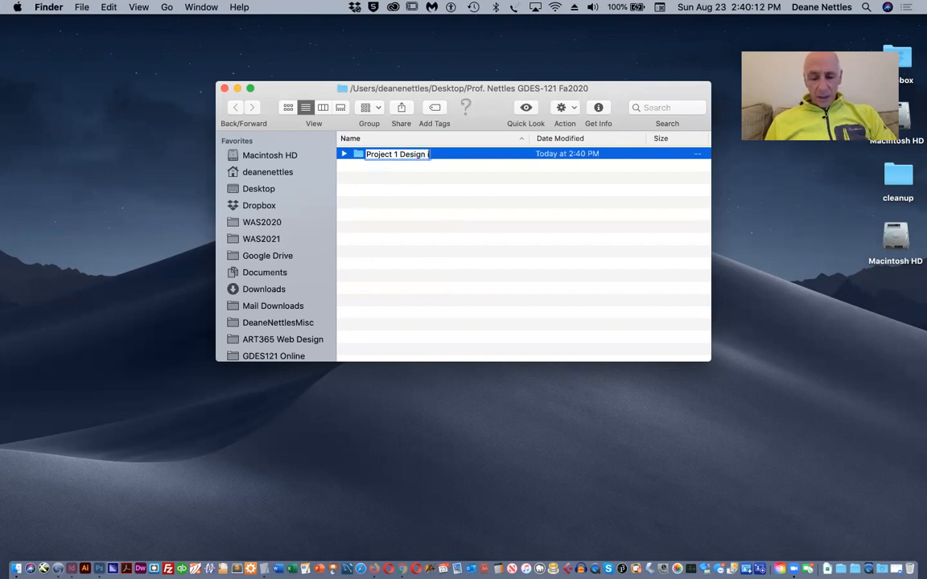
pyautogui.write(' M')
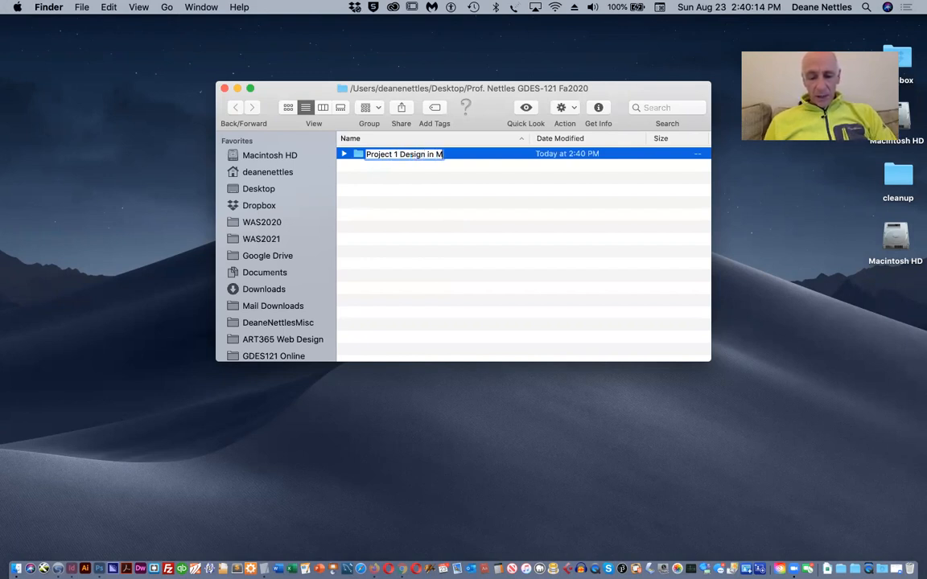
pyautogui.write('y WOrld')
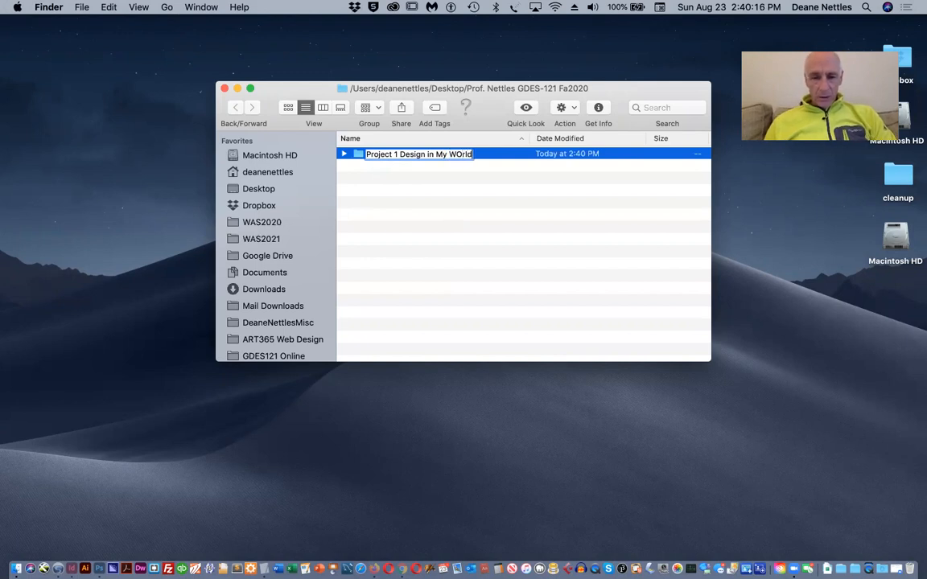
pyautogui.click(461, 157)
pyautogui.press('BackSpace')
pyautogui.write('o')
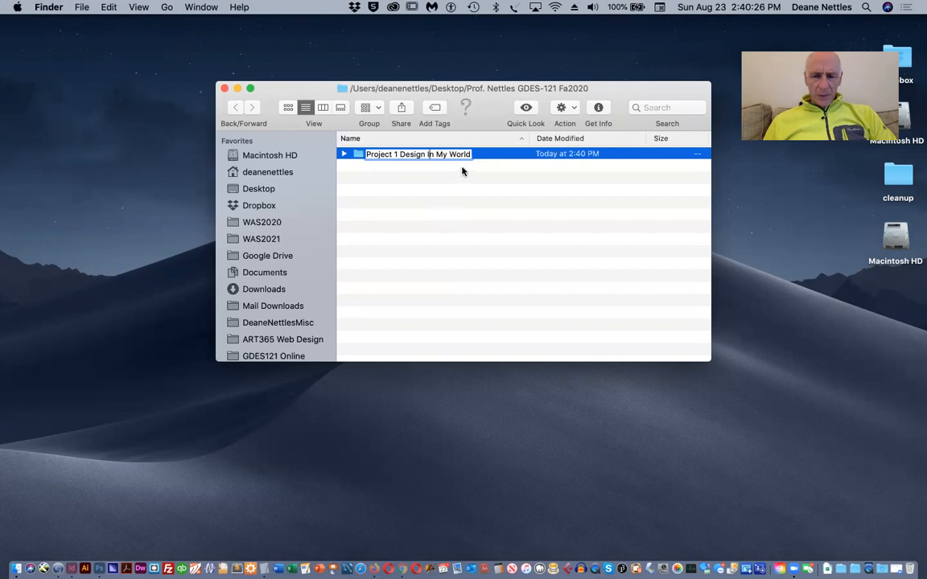
# Open the Project 1 Design In My World folder and create a subfolder named "images" in it
pyautogui.doubleClick(357, 155)
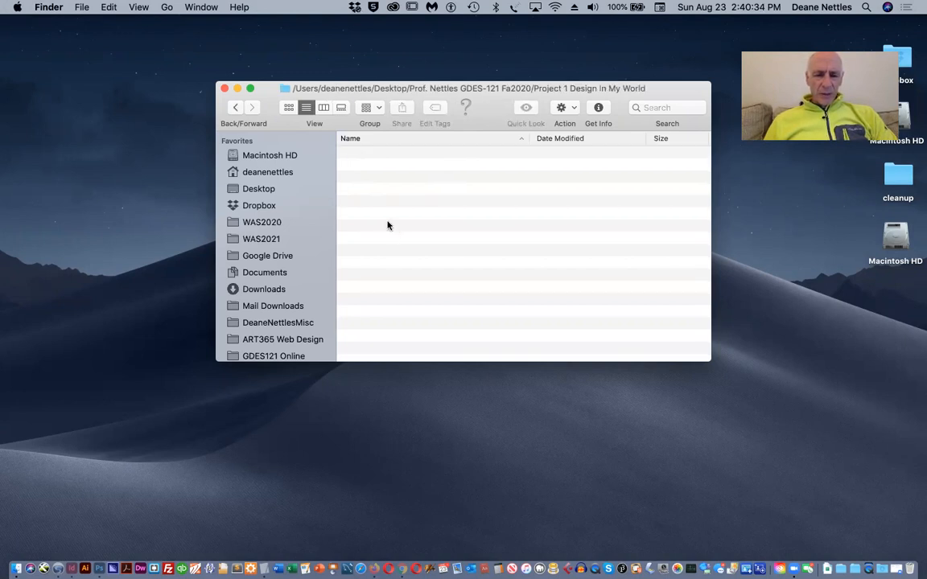
pyautogui.press('super+shift+n')
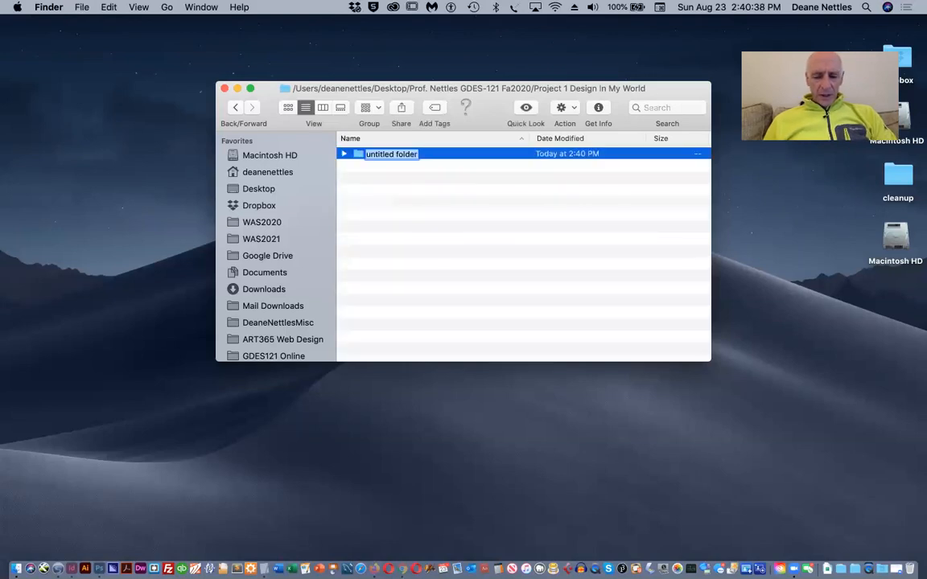
pyautogui.write('images')
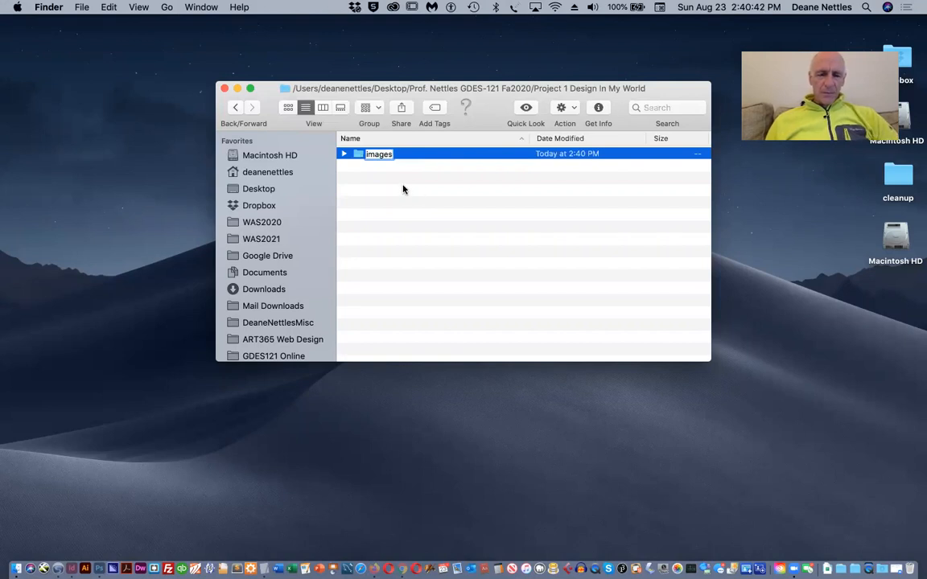
pyautogui.press('Return')
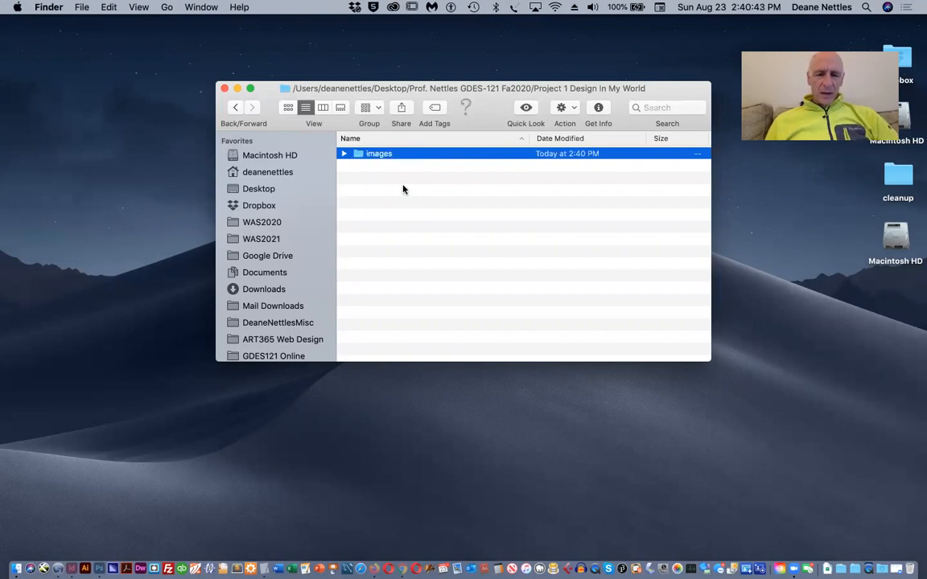
# View the project folder as icons, browse from Desktop to the course folder, and expand and collapse Project 1 in list view
pyautogui.click(287, 110)
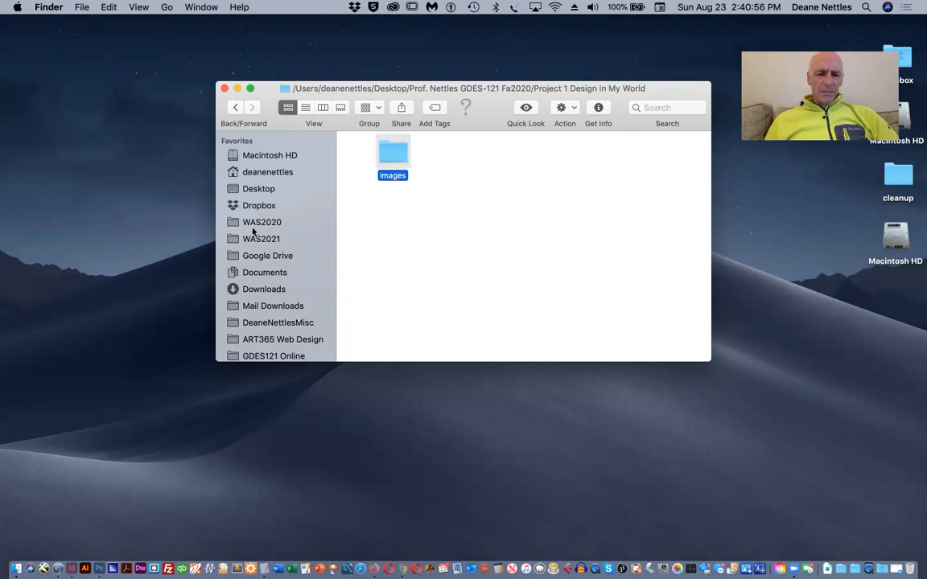
pyautogui.click(235, 188)
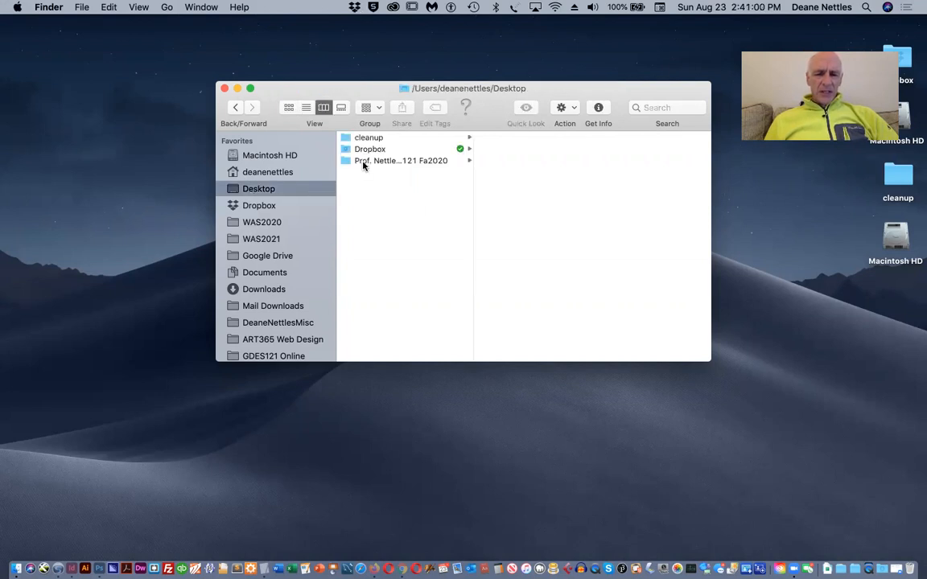
pyautogui.click(364, 166)
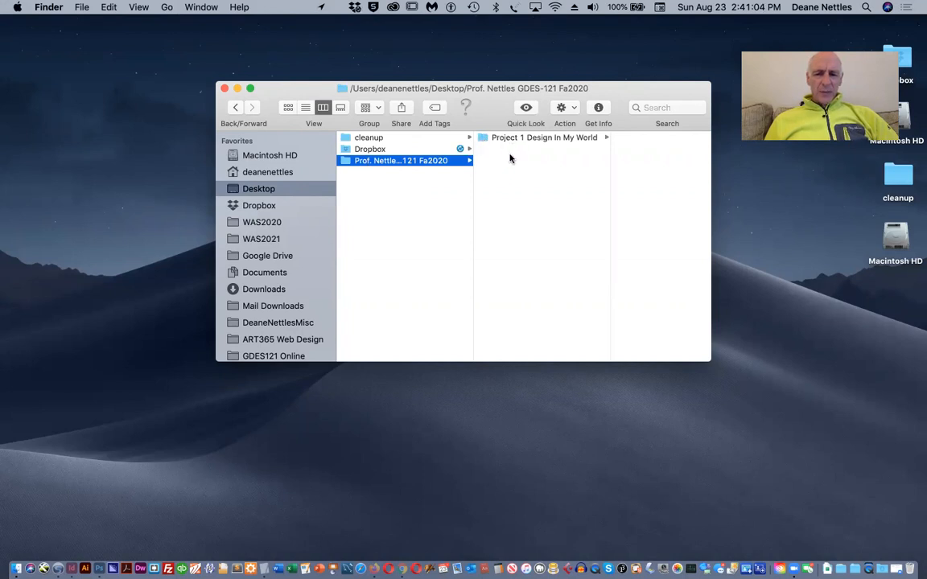
pyautogui.click(306, 107)
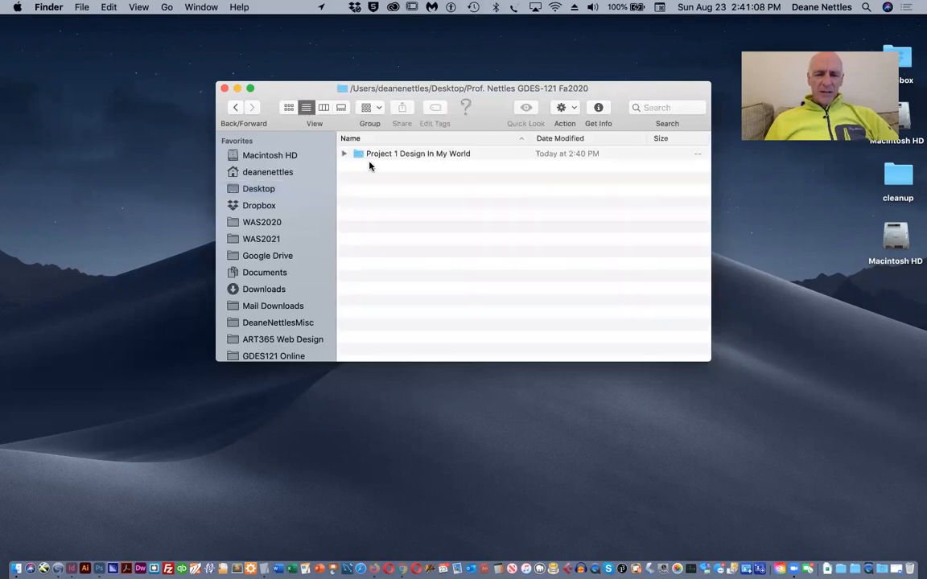
pyautogui.click(342, 155)
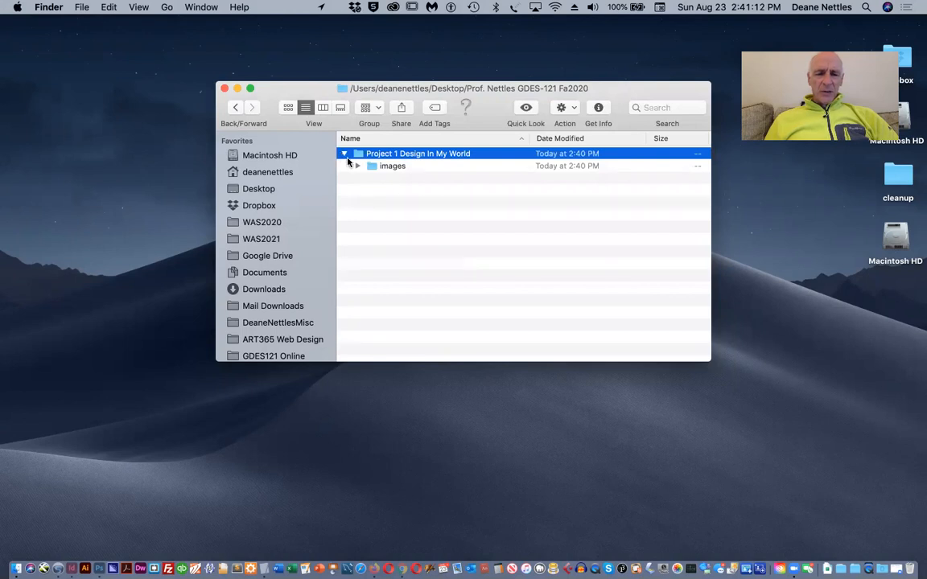
pyautogui.click(344, 155)
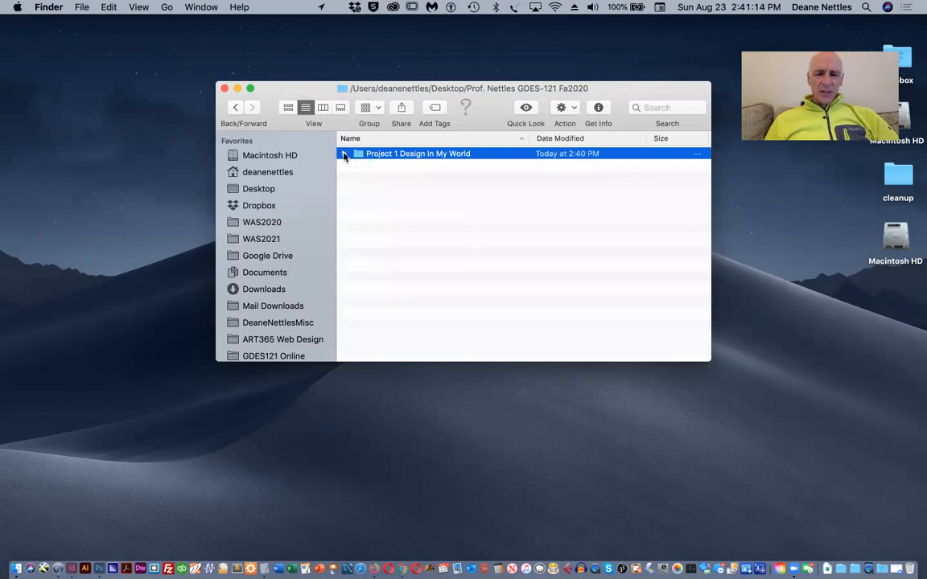
# Switch the course folder to column view and duplicate the Project 1 Design In My World folder
pyautogui.click(323, 108)
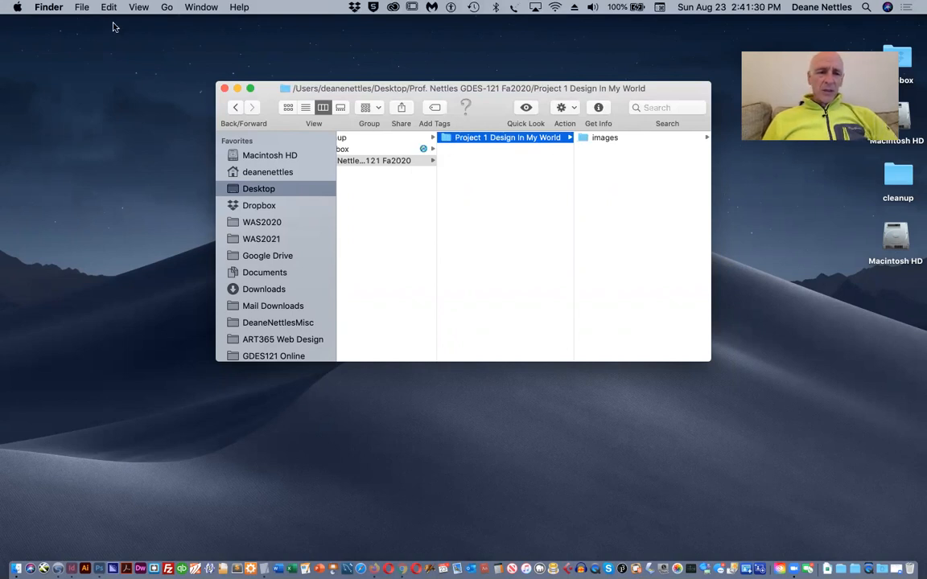
pyautogui.click(84, 8)
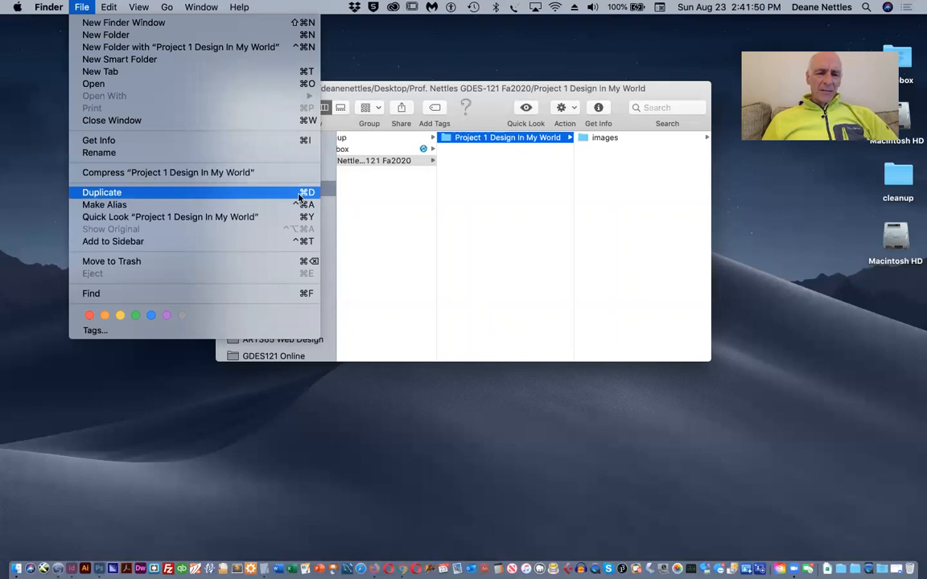
pyautogui.click(98, 196)
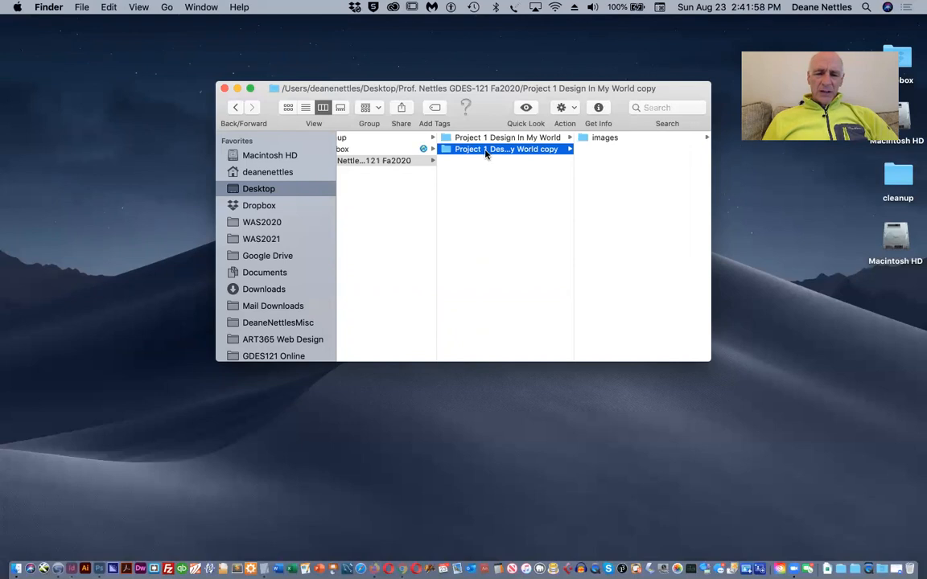
# Rename the duplicated Project 1 folder as "Project 2 Kerning"
pyautogui.click(485, 153)
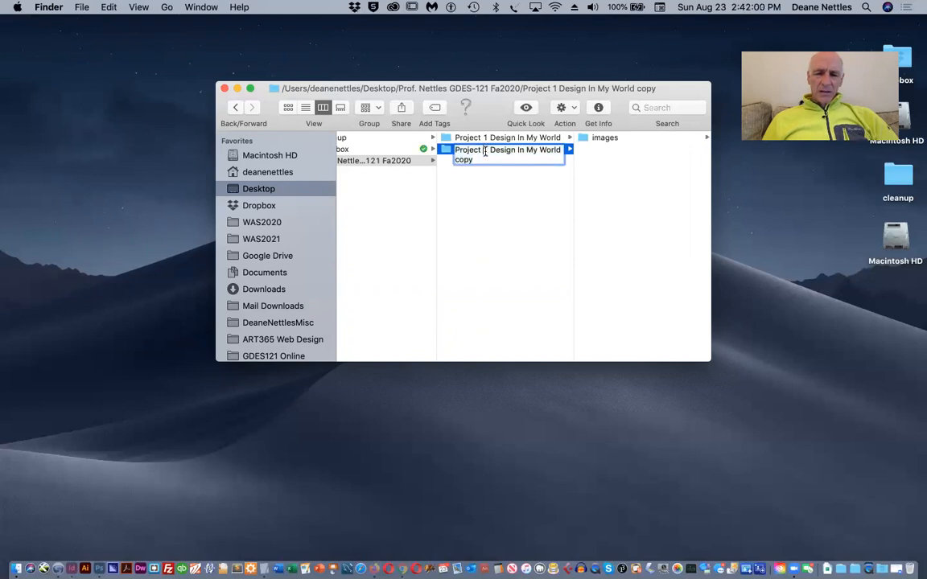
pyautogui.moveTo(484, 151); pyautogui.dragTo(509, 178)
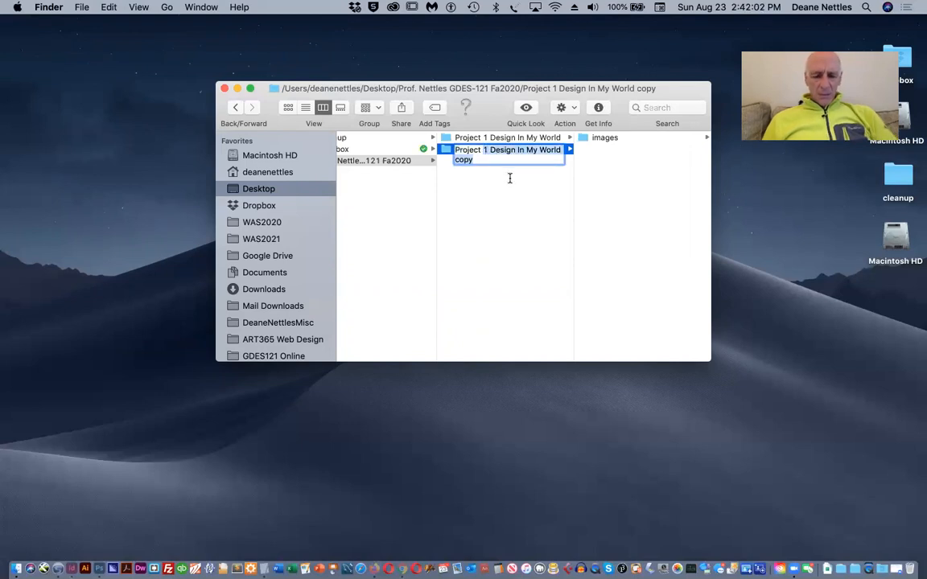
pyautogui.press('BackSpace')
pyautogui.write('2')
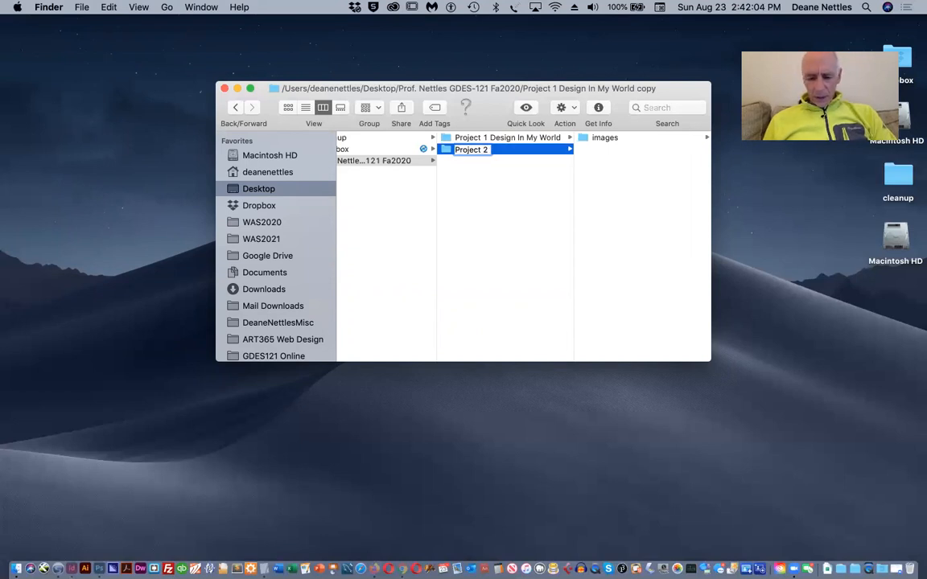
pyautogui.write(' Kerning')
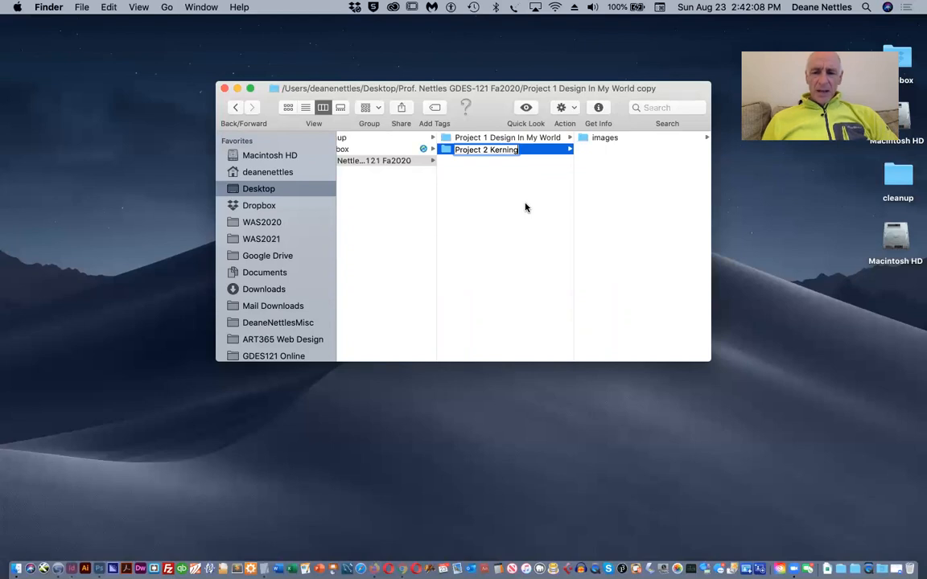
pyautogui.press('Return')
# Duplicate the Project 2 Kerning folder and rename the copy as "Project 3 Expressive Typography"
pyautogui.click(520, 152)
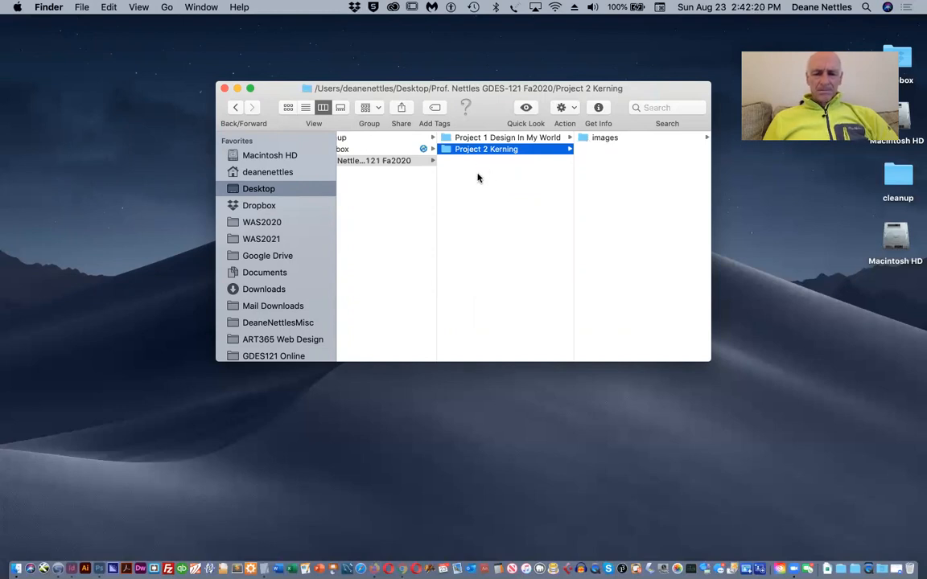
pyautogui.press('super+d')
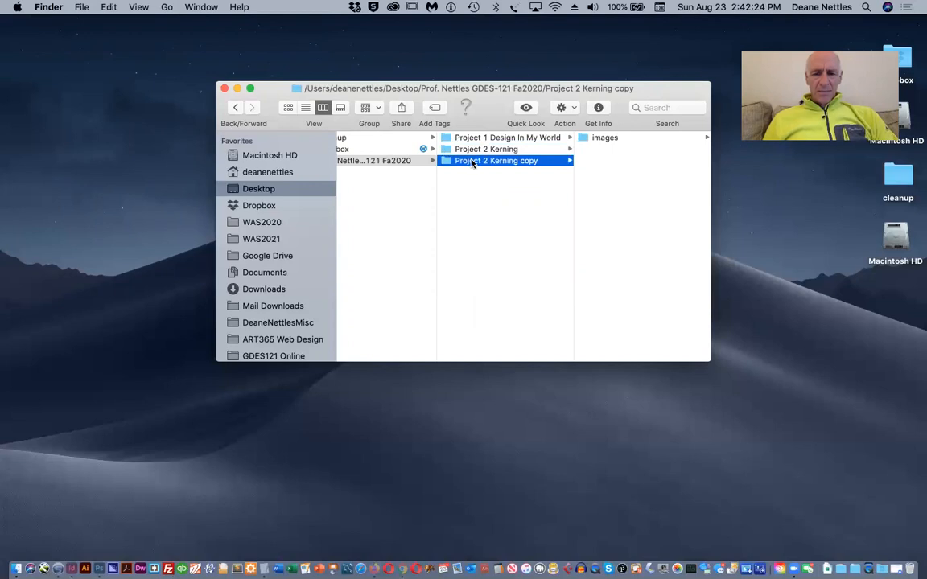
pyautogui.click(473, 164)
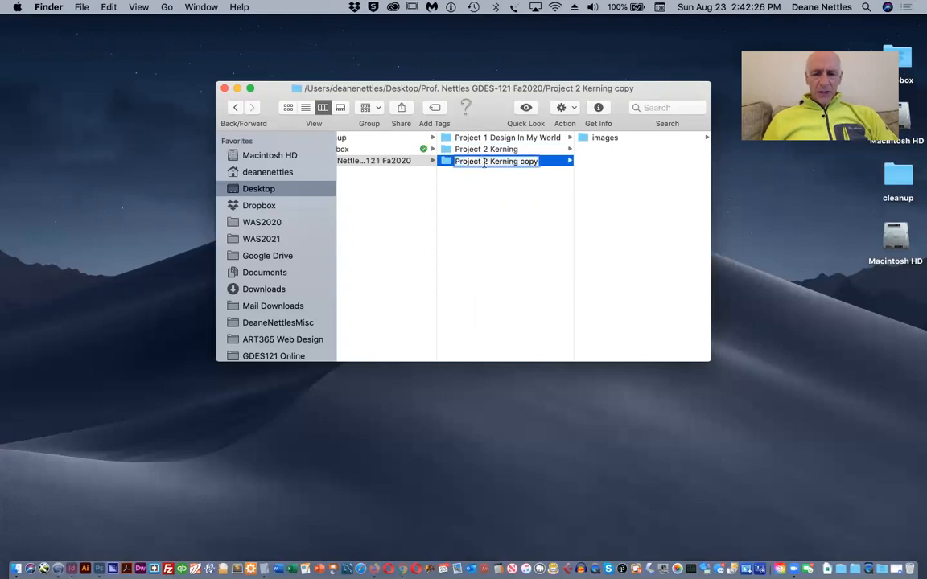
pyautogui.moveTo(526, 162); pyautogui.dragTo(562, 164)
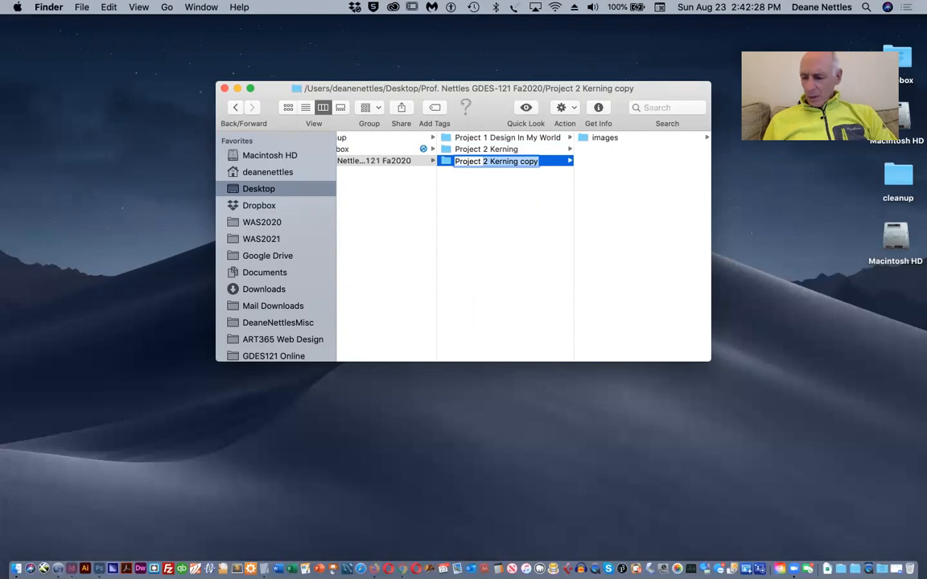
pyautogui.write('3 Exp')
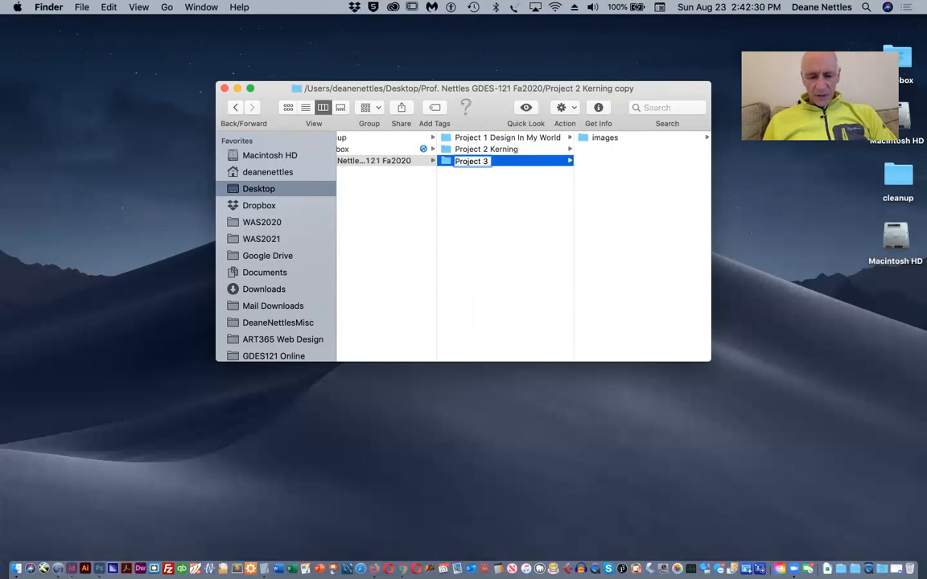
pyautogui.write('ressi')
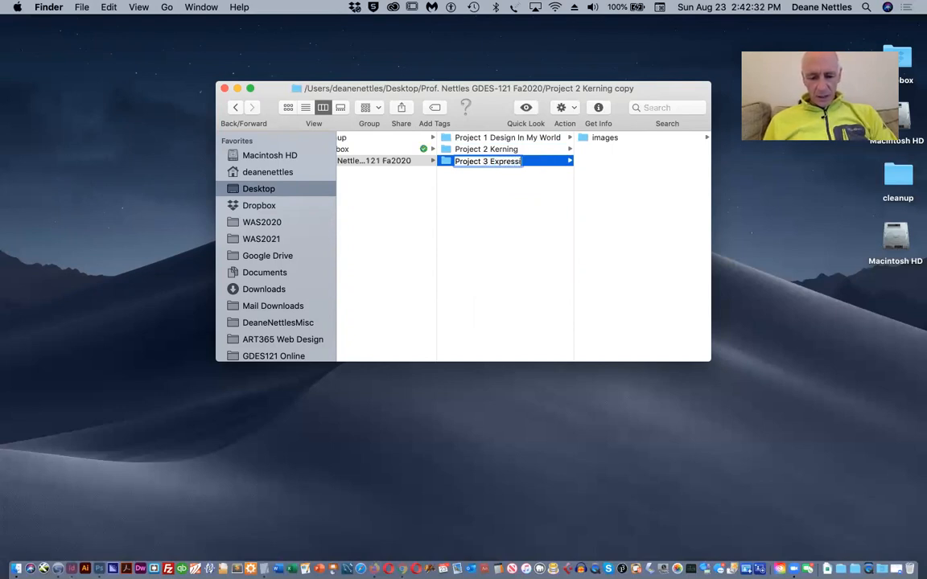
pyautogui.write('ve Ty')
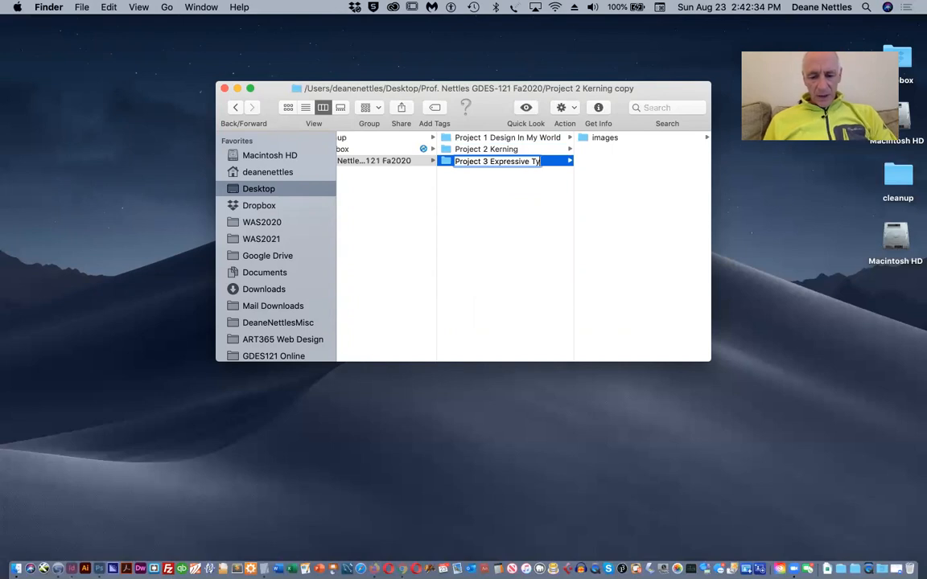
pyautogui.write('pography')
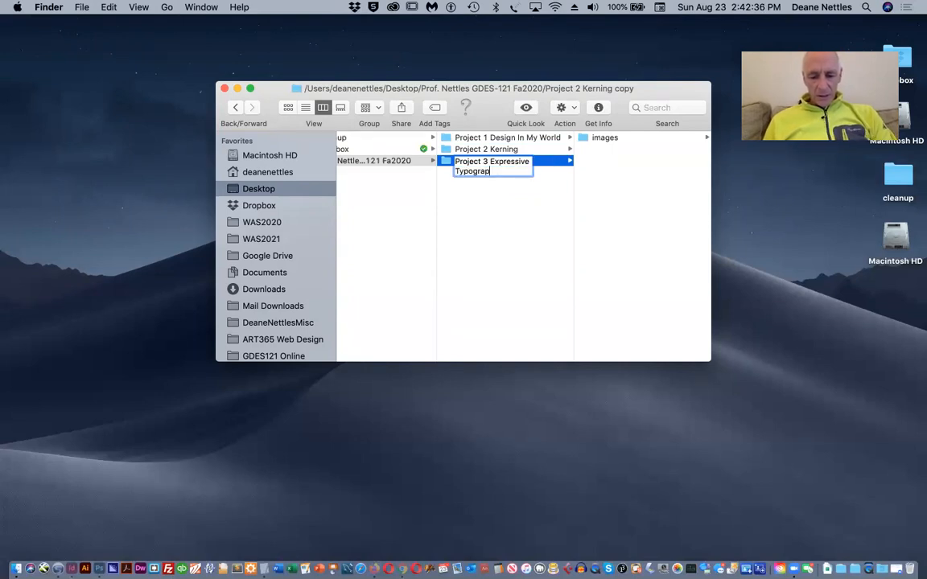
pyautogui.click(517, 201)
# Duplicate the Project 3 Expressive Typography folder and rename the copy as "Project 4 Design History Paper"
pyautogui.click(481, 161)
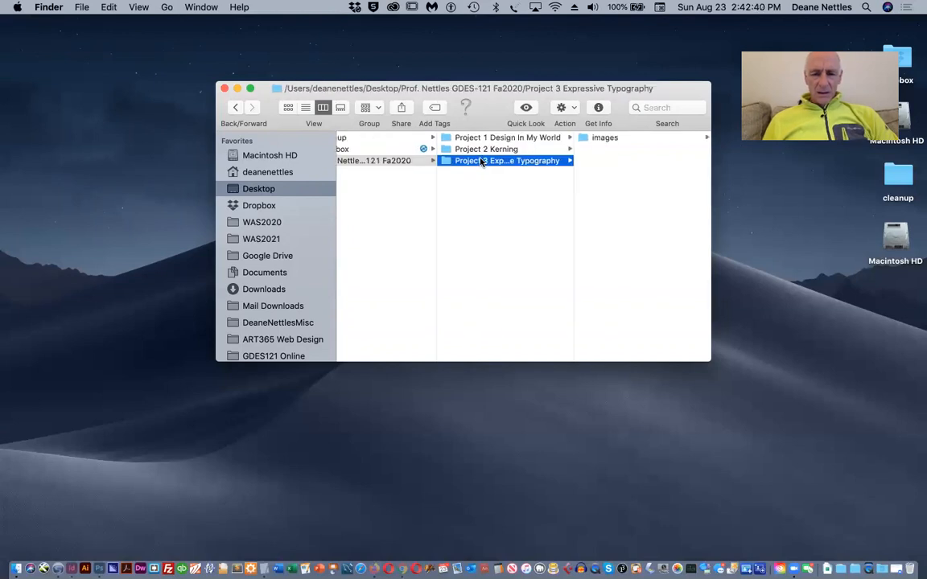
pyautogui.press('super+d')
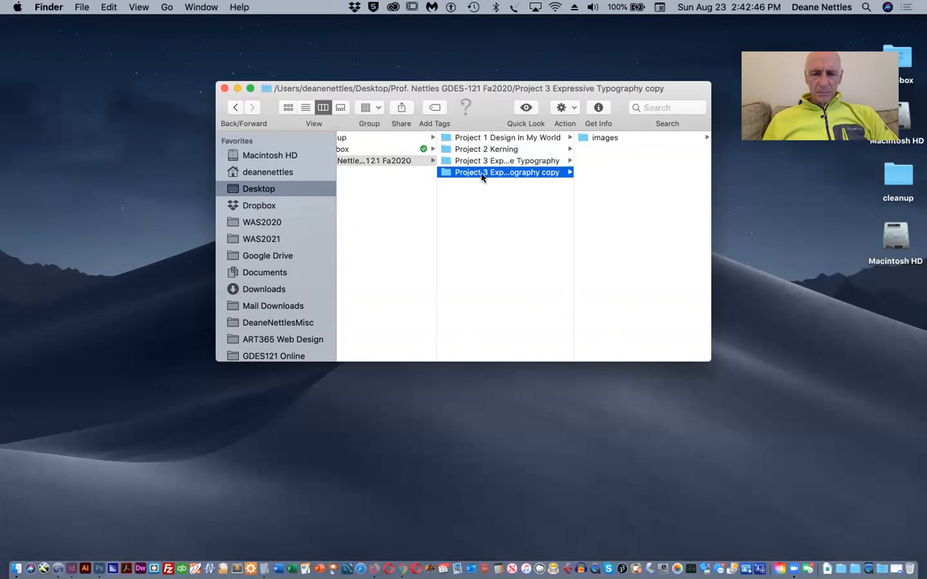
pyautogui.press('Return')
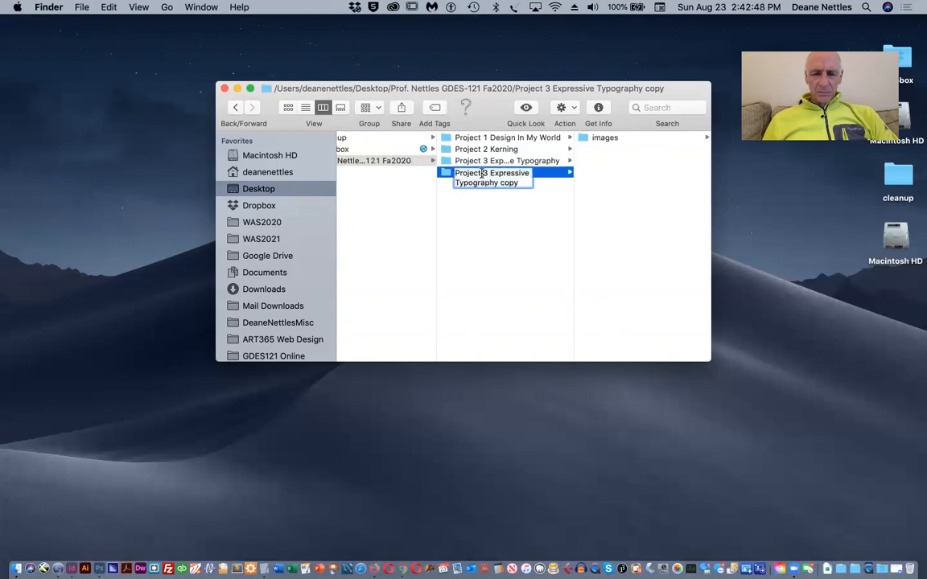
pyautogui.moveTo(481, 174); pyautogui.dragTo(531, 193)
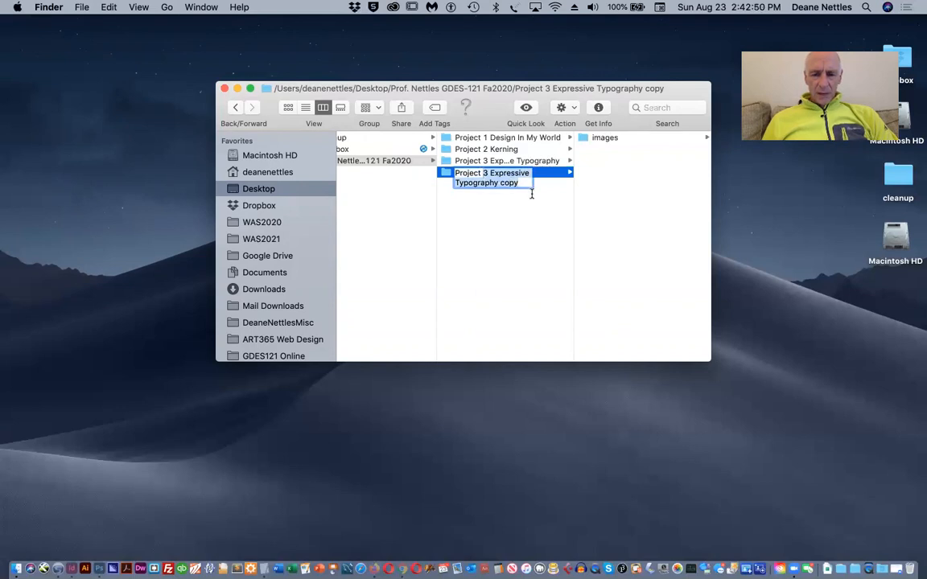
pyautogui.write('4')
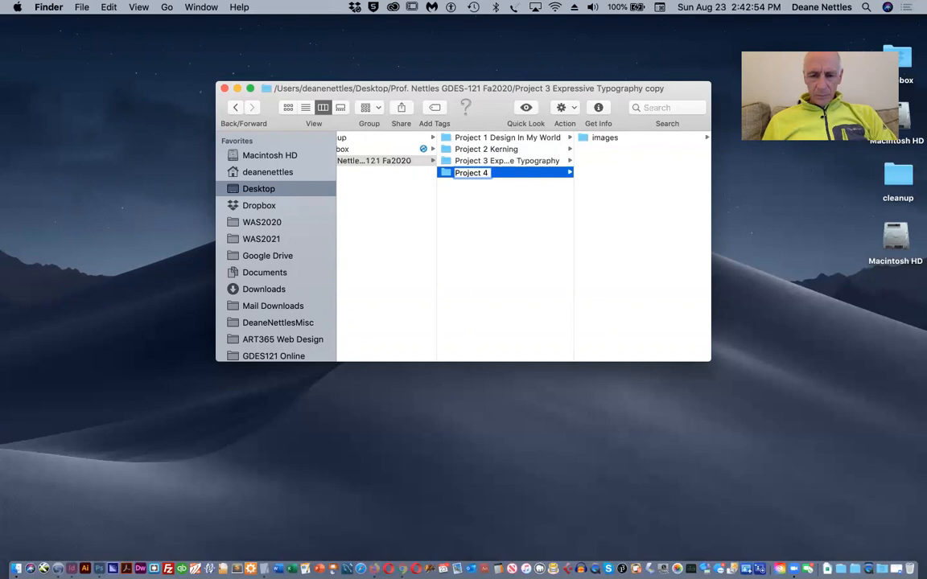
pyautogui.write(' D')
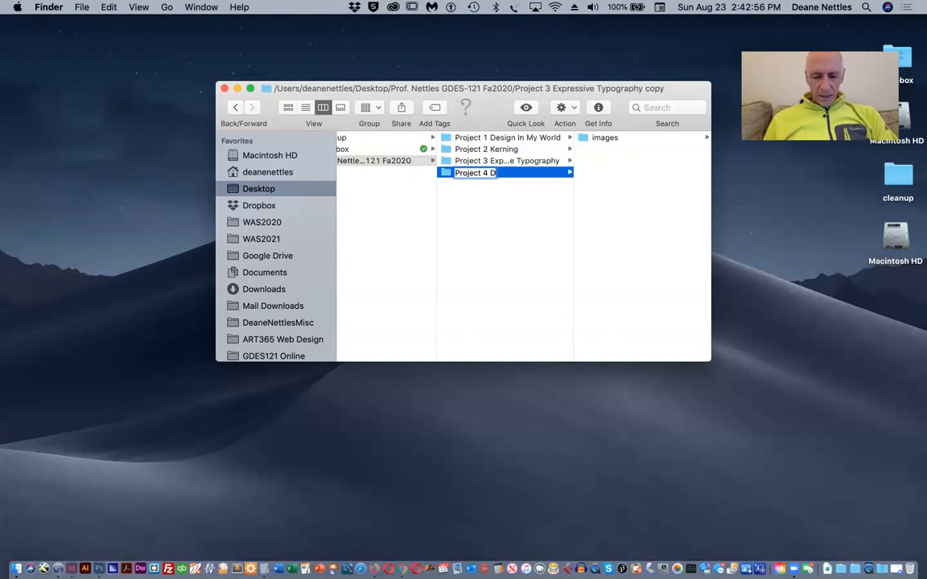
pyautogui.write('esign H')
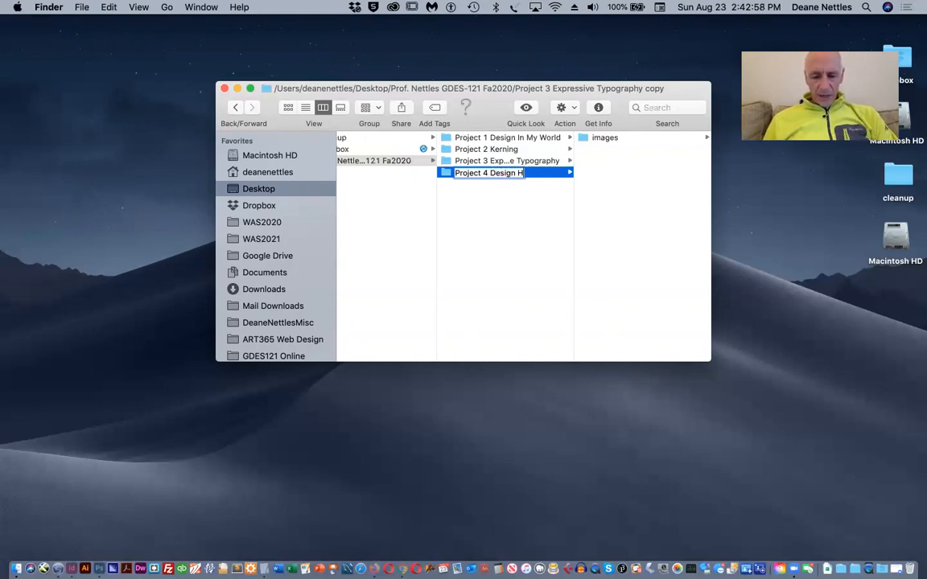
pyautogui.write('istory')
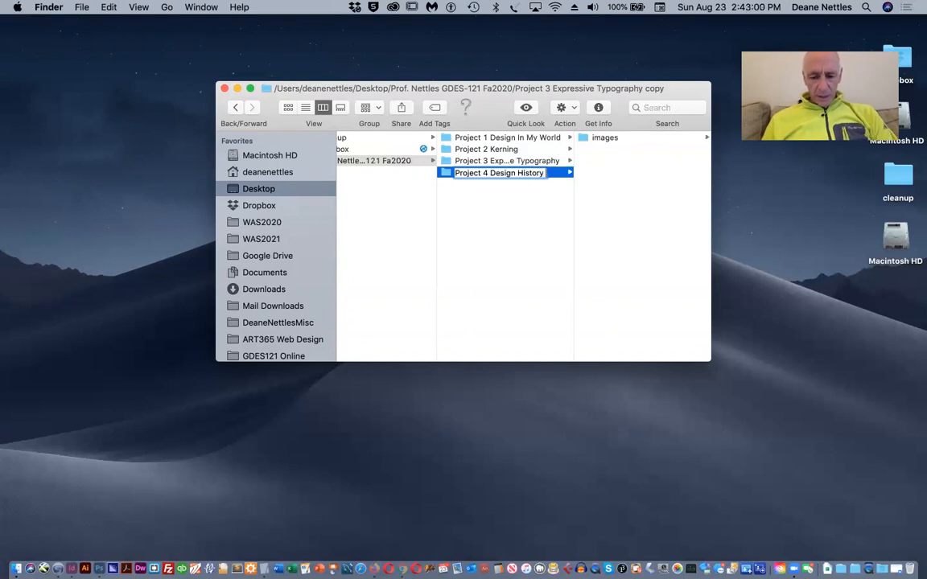
pyautogui.write(' Paper')
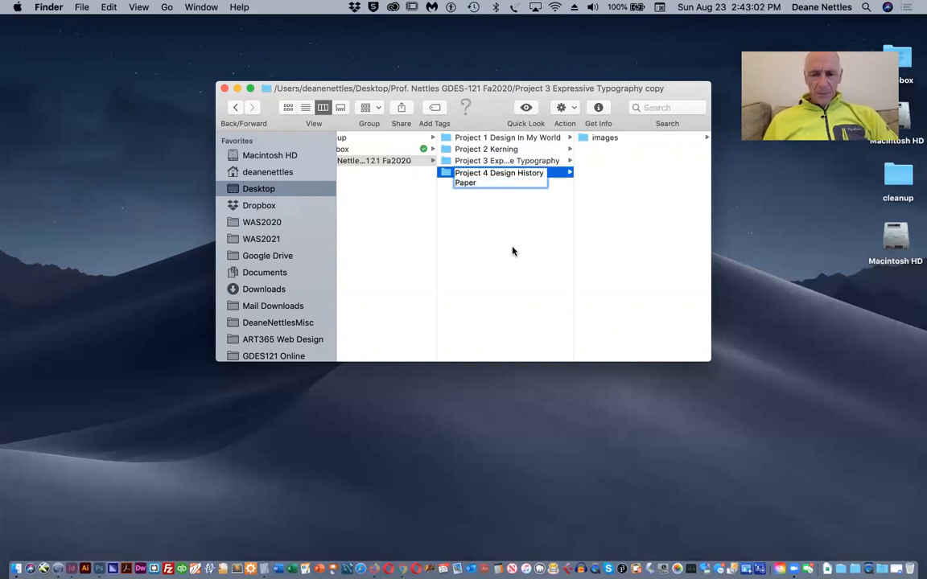
pyautogui.press('Return')
pyautogui.press('Left')
# Duplicate the Project 4 Design History Paper folder and rename the copy as "Project 5 Design On a Grid"
pyautogui.click(481, 174)
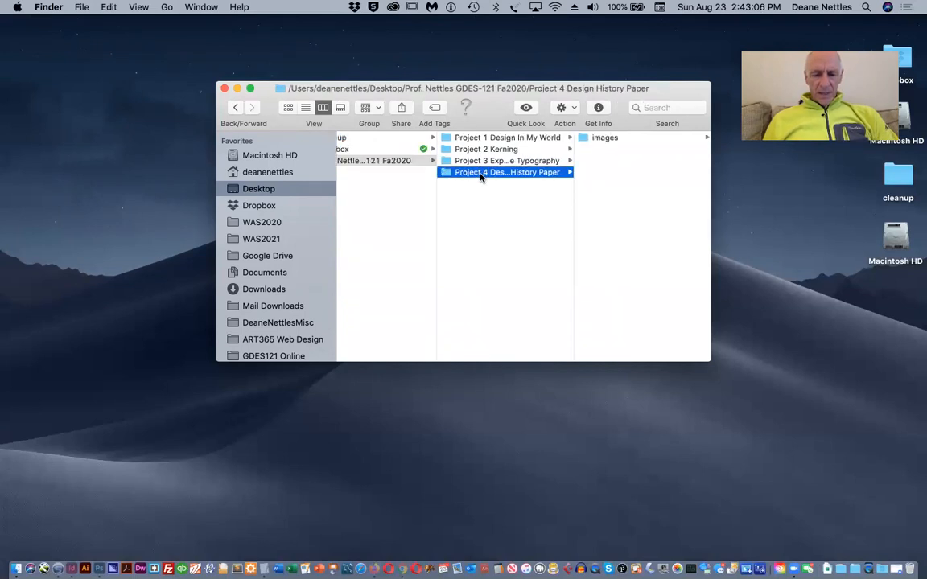
pyautogui.press('super+d')
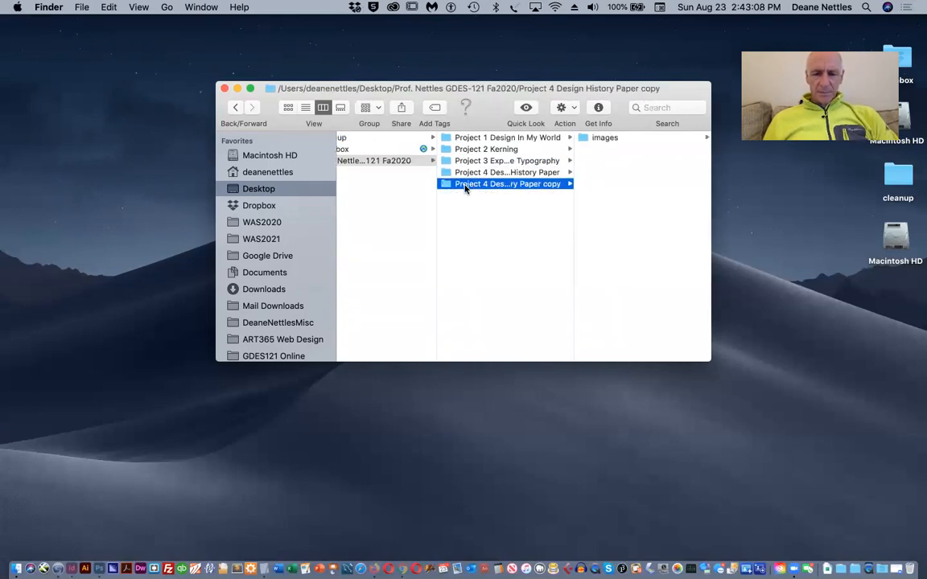
pyautogui.click(467, 188)
pyautogui.click(468, 185)
pyautogui.moveTo(481, 185); pyautogui.dragTo(499, 200)
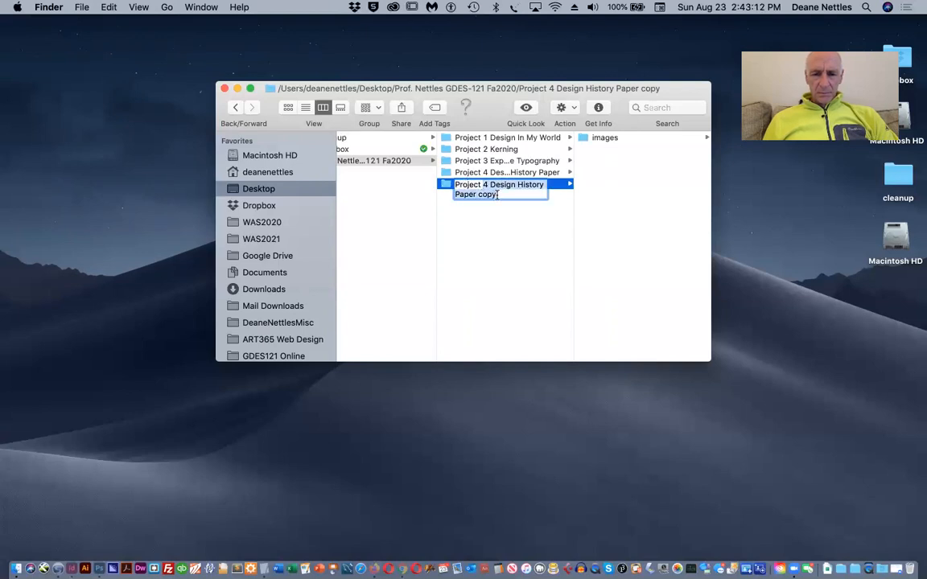
pyautogui.write('5')
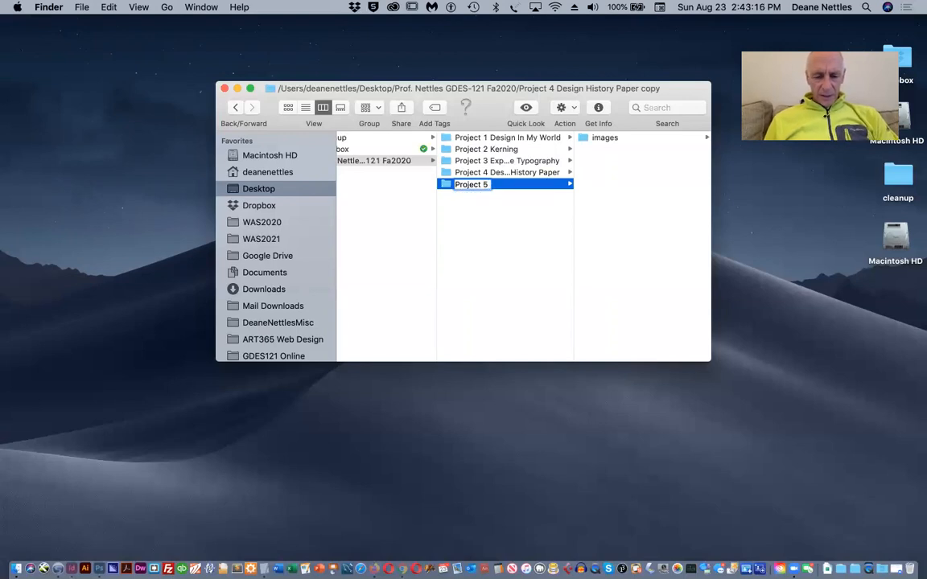
pyautogui.write(' Design')
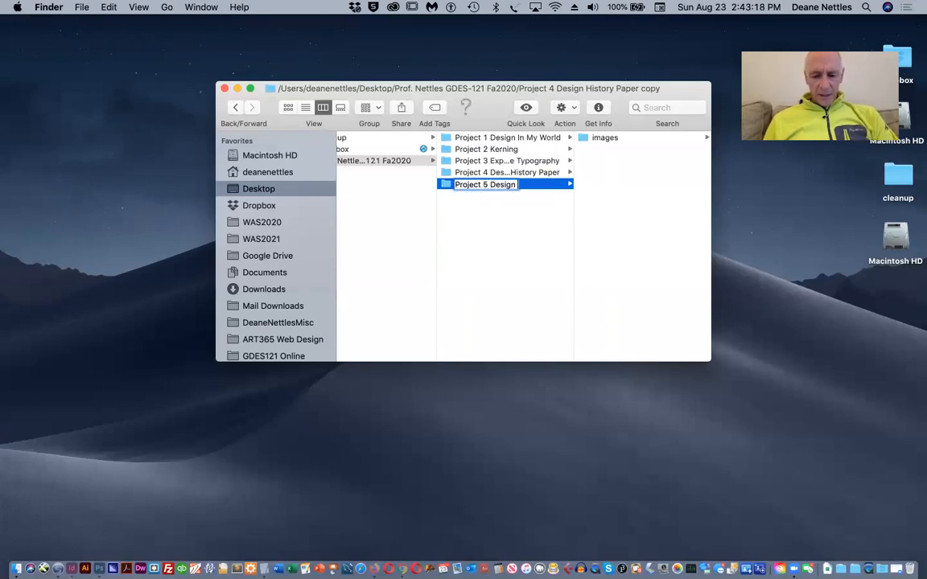
pyautogui.write(' On a')
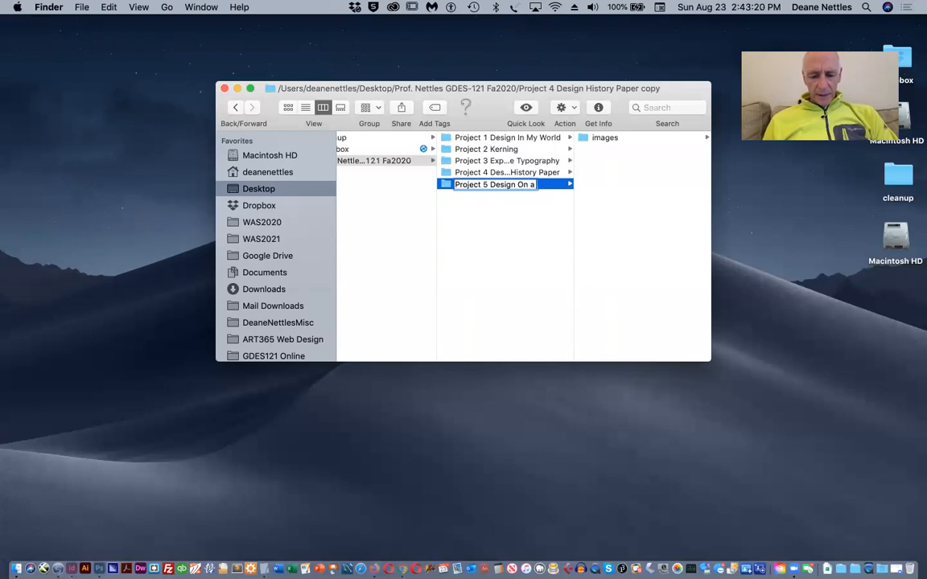
pyautogui.write(' Grid')
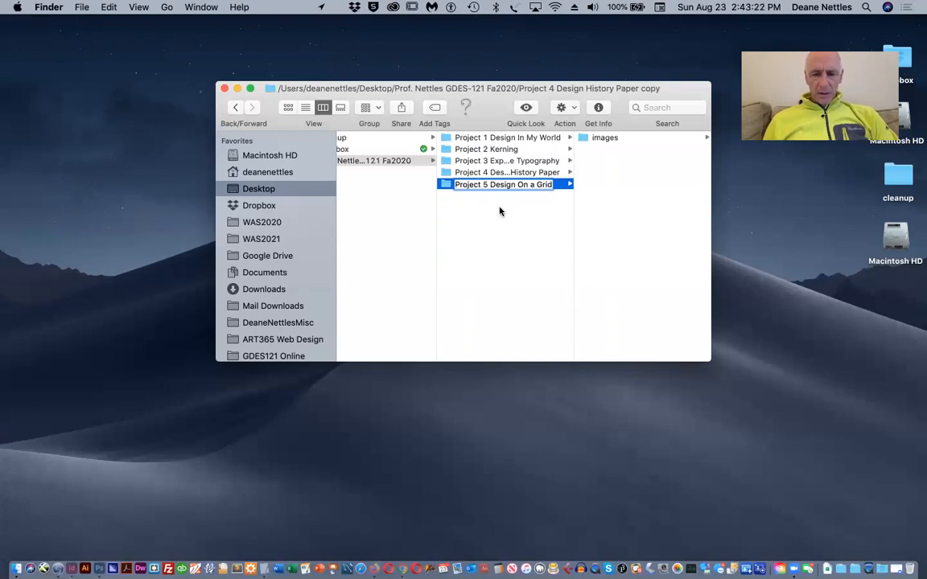
pyautogui.click(490, 193)
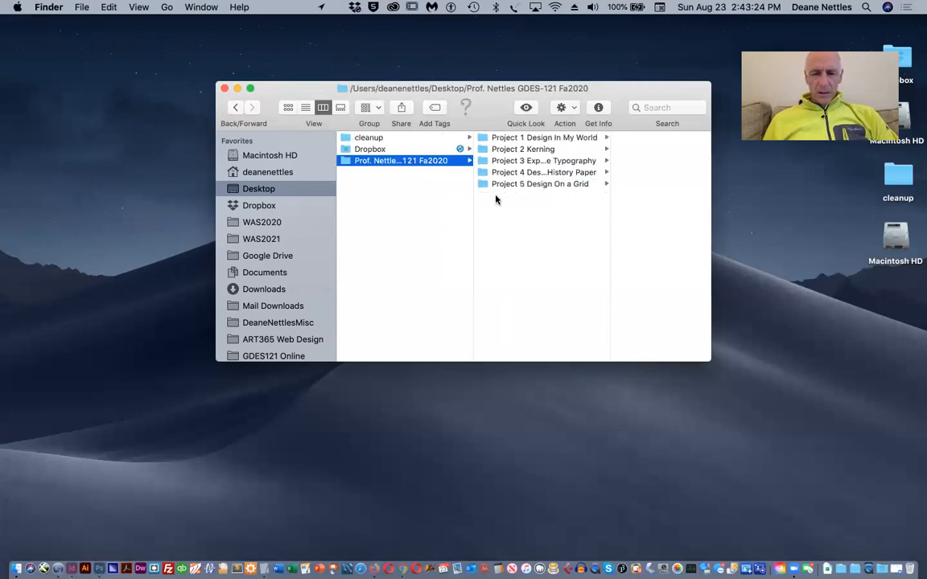
# Duplicate the Project 5 Design On a Grid folder and widen the project folder column to fit the full names
pyautogui.click(493, 187)
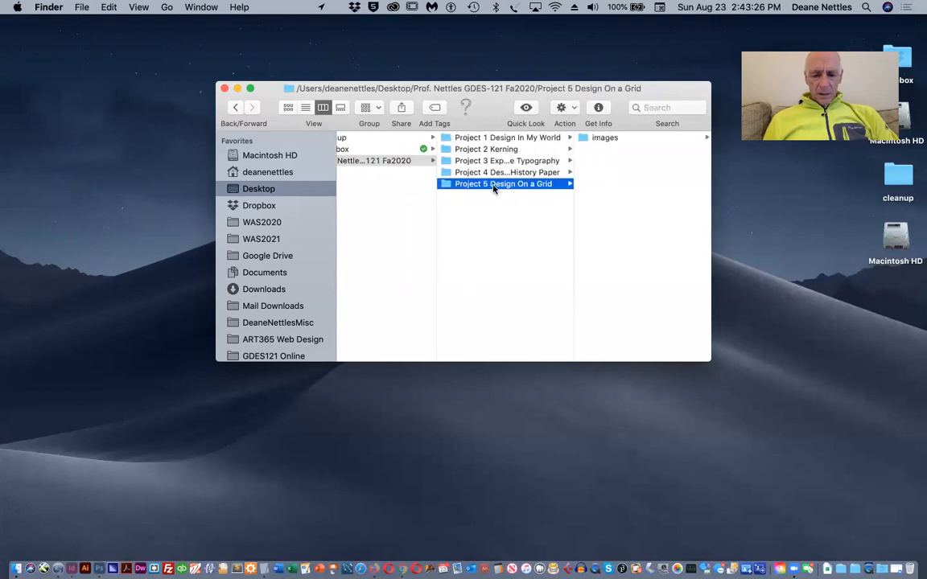
pyautogui.press('super+d')
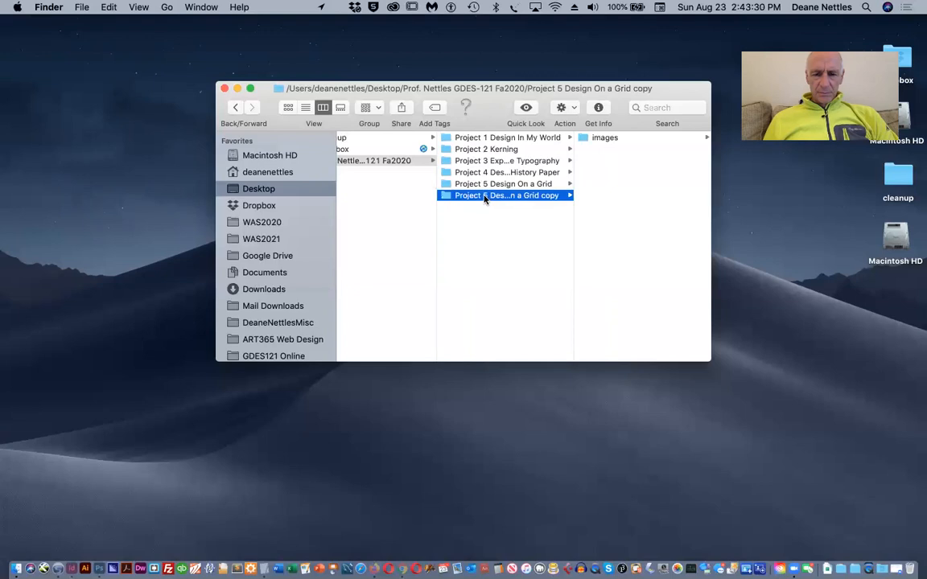
pyautogui.click(485, 198)
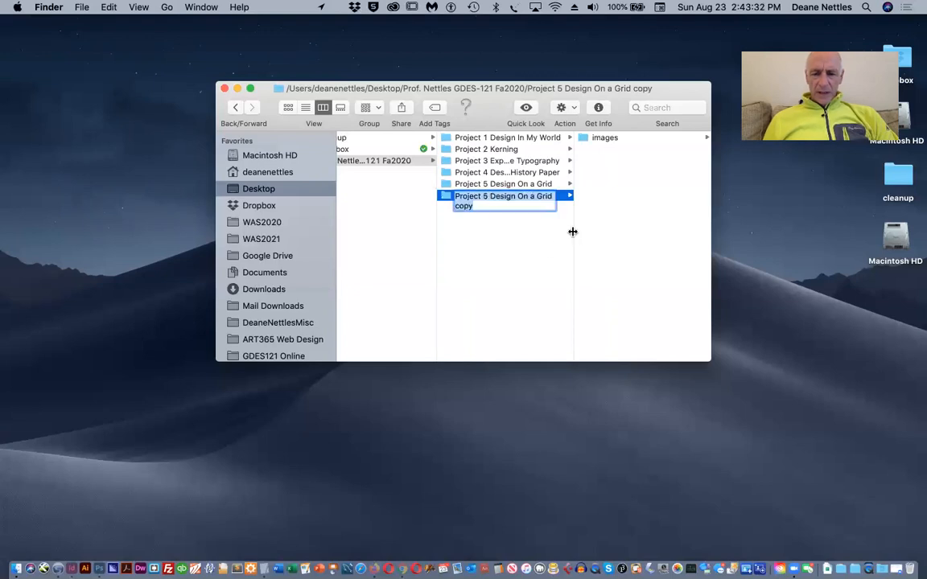
pyautogui.press('Return')
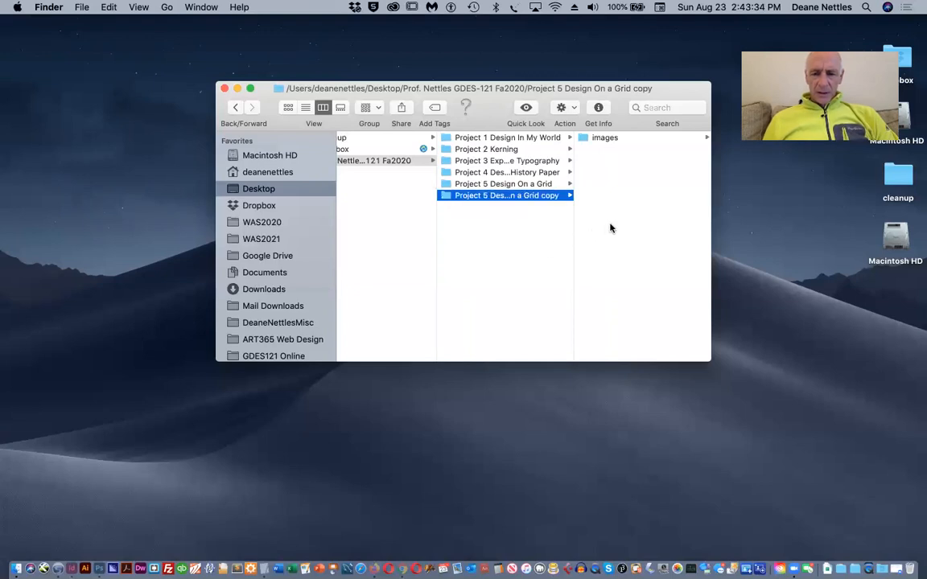
pyautogui.moveTo(572, 217); pyautogui.dragTo(614, 214)
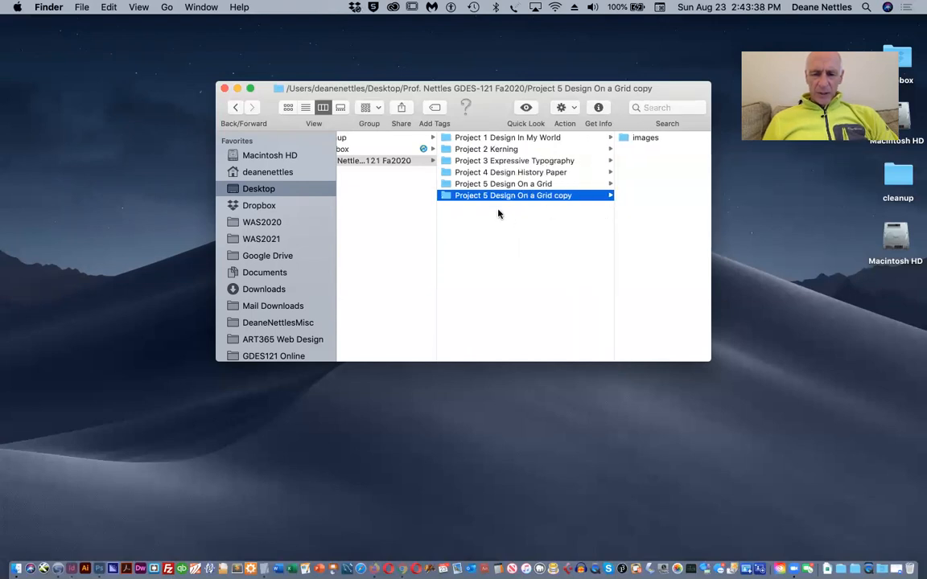
pyautogui.hscroll(2, 496, 199)
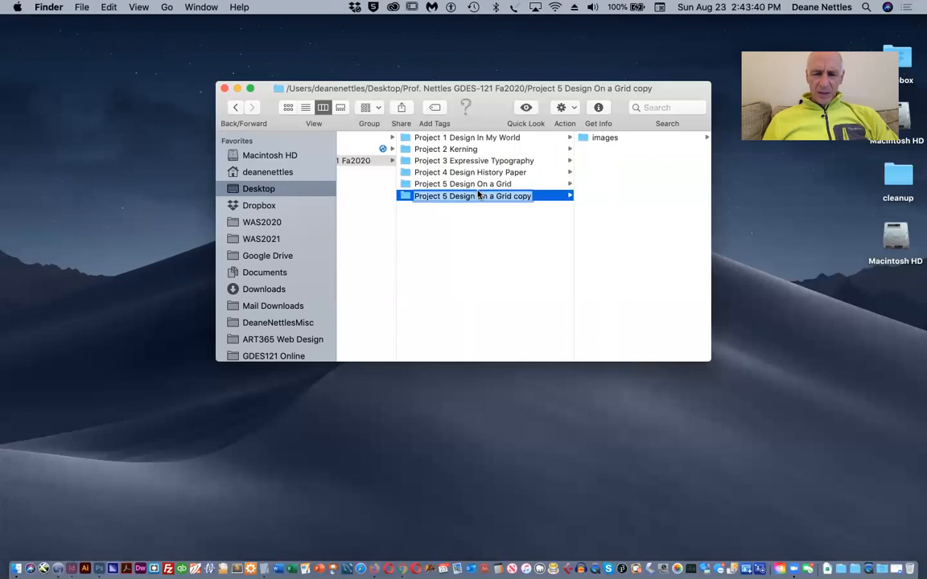
# Rename the copy of the Project 5 folder as "Project 6 Grid Self-Critique"
pyautogui.click(451, 197)
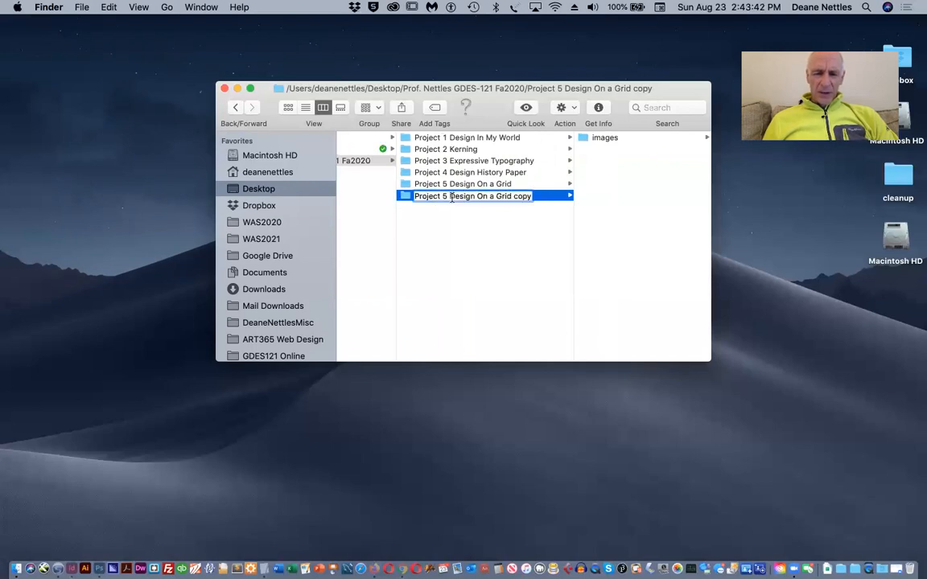
pyautogui.moveTo(442, 197); pyautogui.dragTo(569, 201)
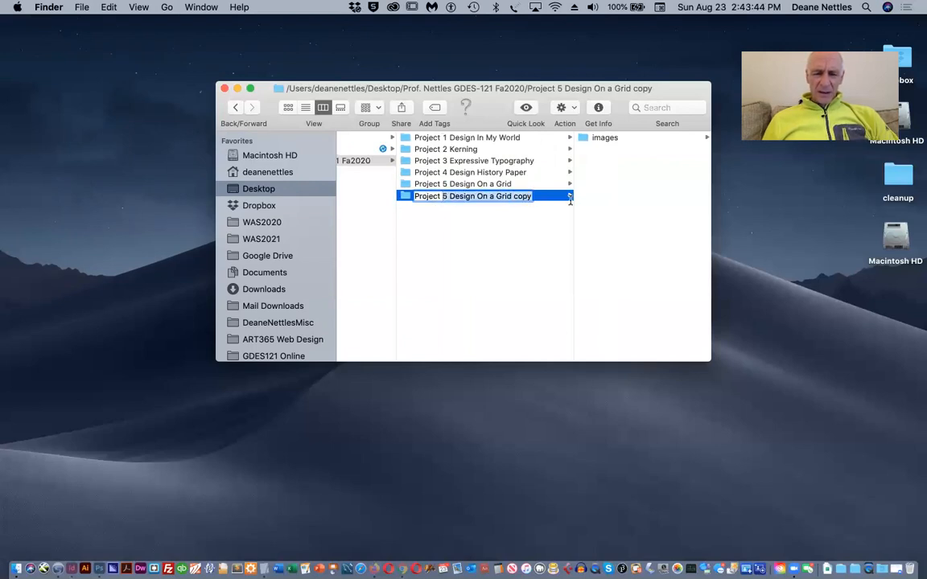
pyautogui.write('6')
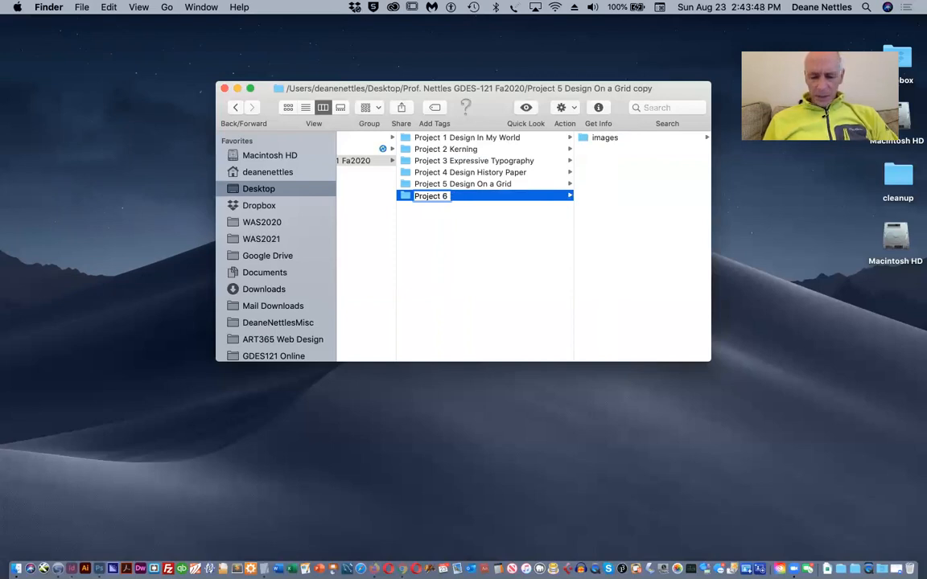
pyautogui.write(' Grid Self-Critique')
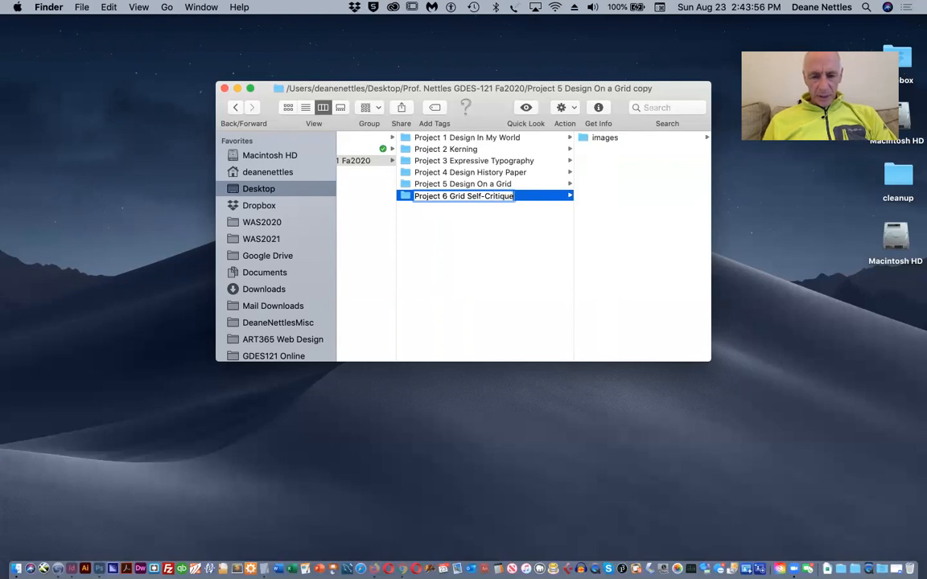
pyautogui.click(500, 231)
# Duplicate the Project 6 Grid Self-Critique folder and rename the copy as "Project 7 Storyboard"
pyautogui.click(500, 197)
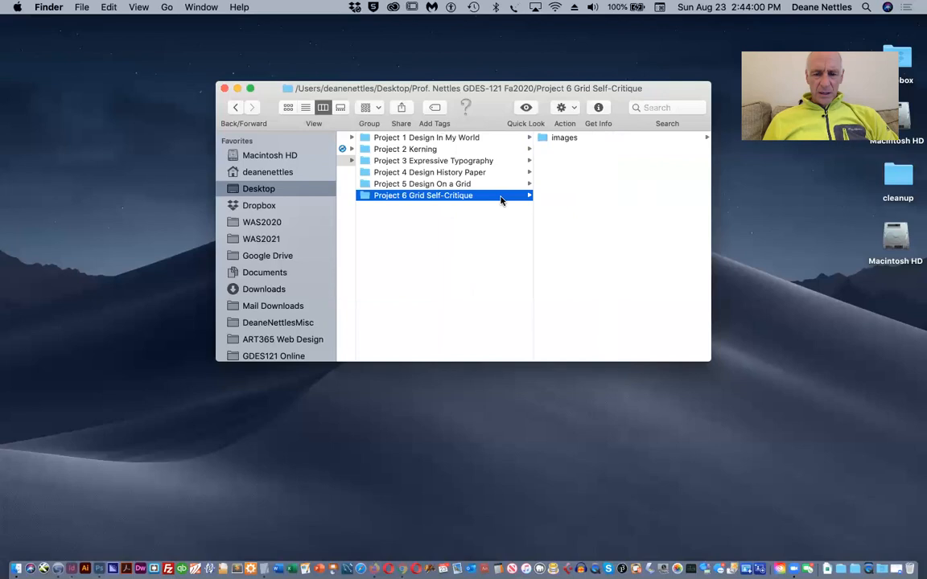
pyautogui.press('super+d')
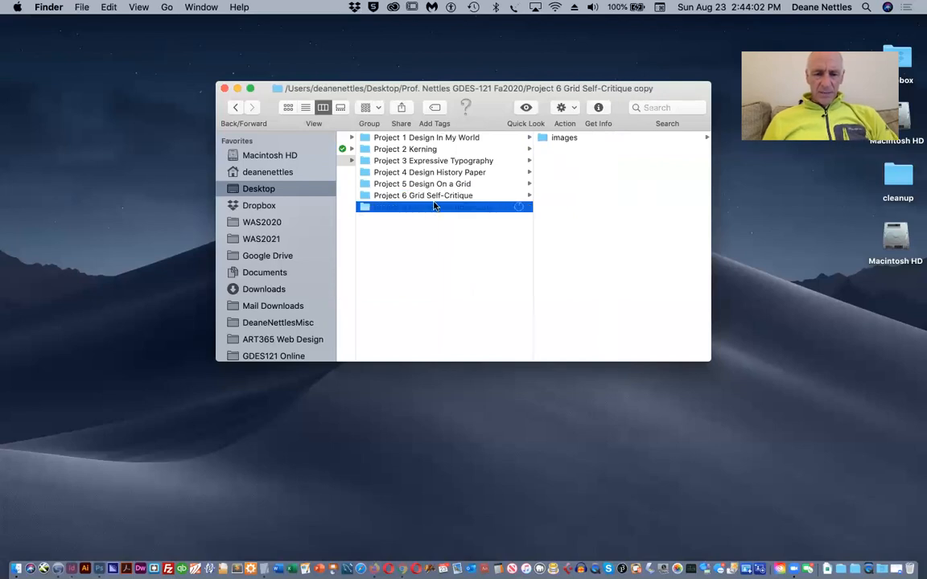
pyautogui.click(409, 211)
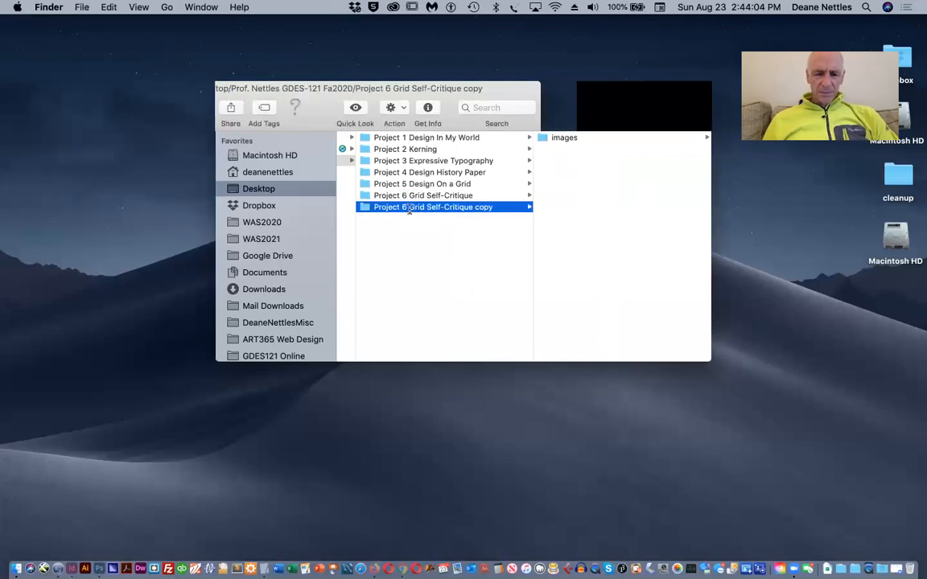
pyautogui.moveTo(408, 208); pyautogui.dragTo(451, 237)
pyautogui.write('7')
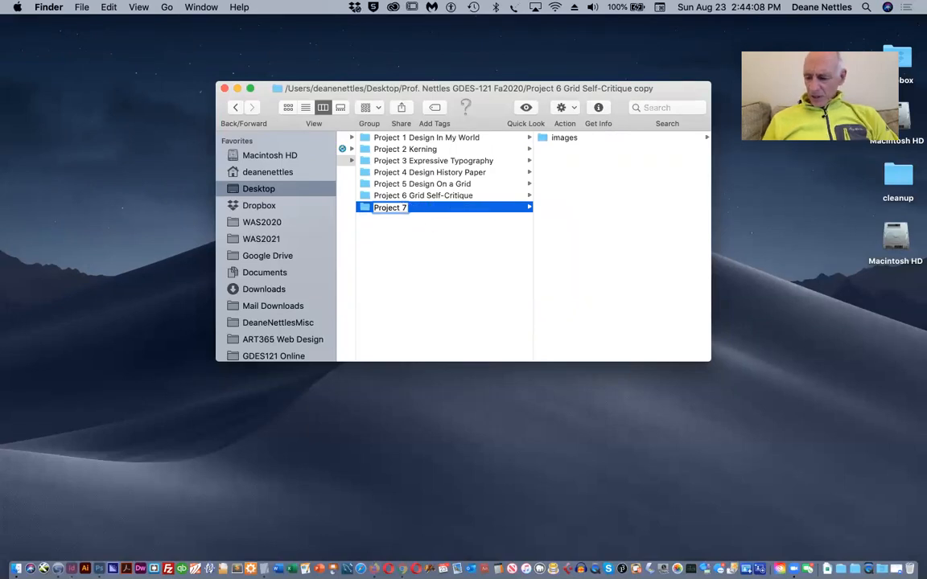
pyautogui.write(' St')
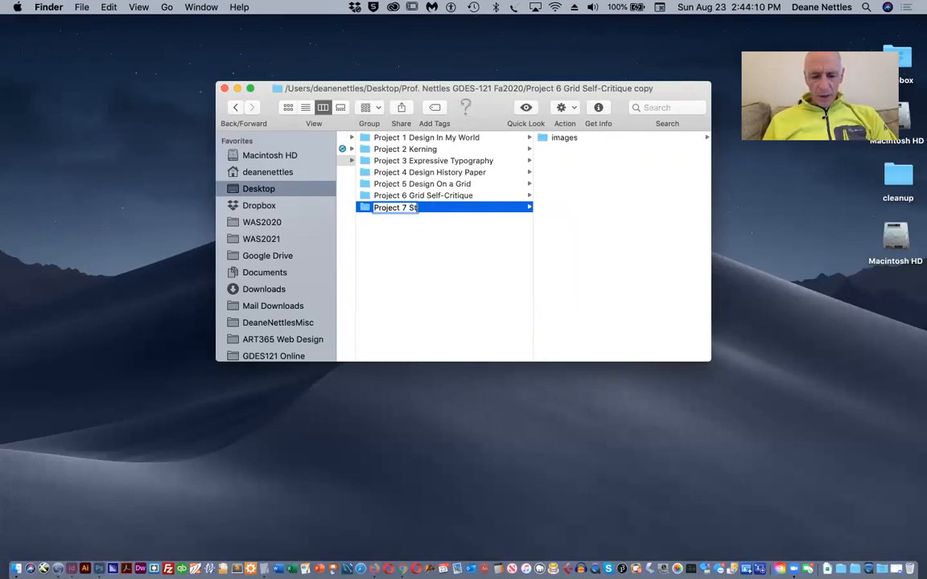
pyautogui.write('oryboard')
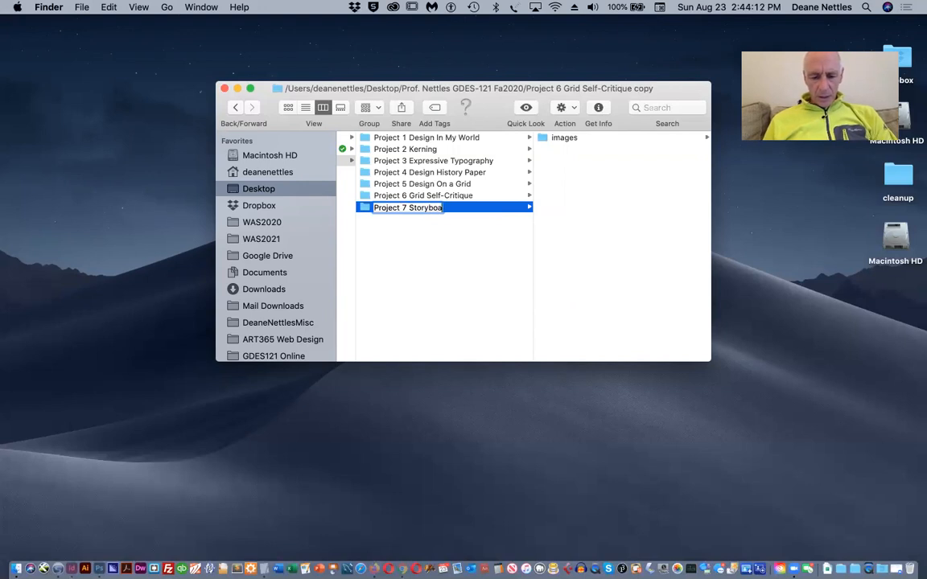
pyautogui.press('Return')
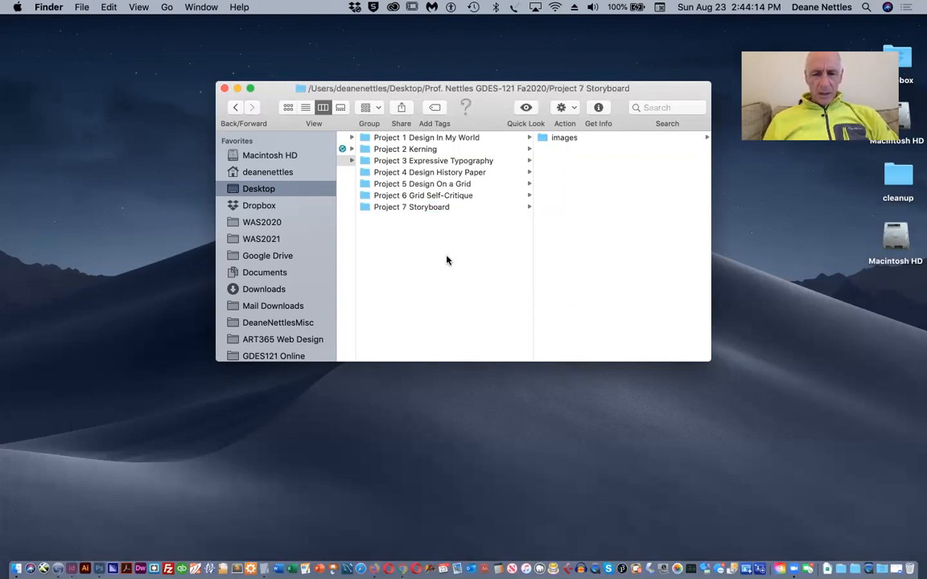
pyautogui.press('super+Up')
# Duplicate the Project 7 Storyboard folder and rename the copy as "Project 8 Public Service Ad Research"
pyautogui.click(505, 209)
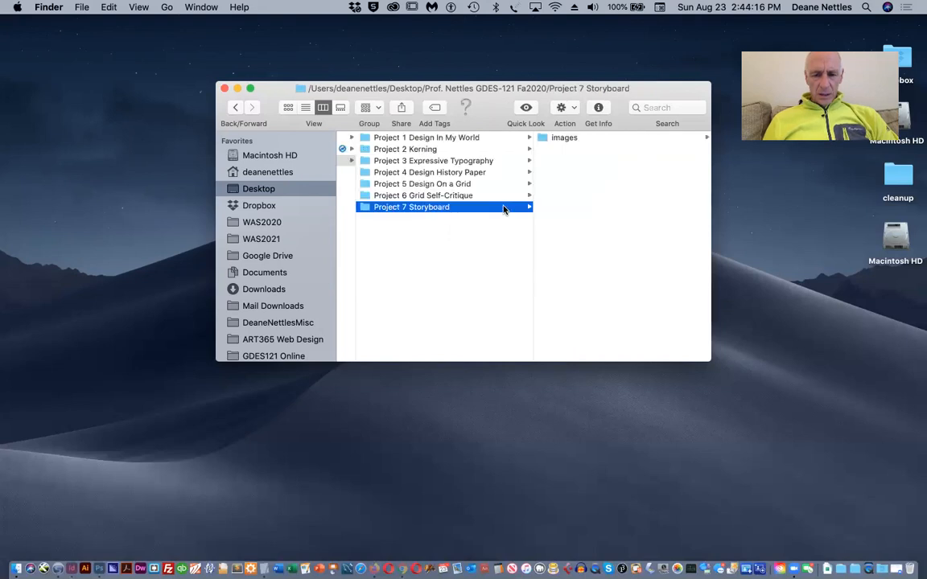
pyautogui.press('super+d')
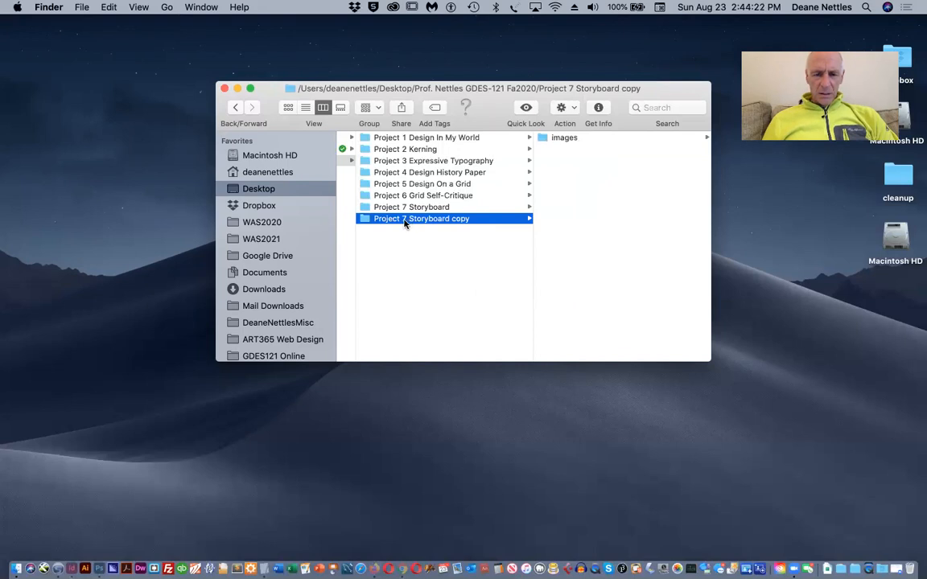
pyautogui.click(405, 221)
pyautogui.click(403, 220)
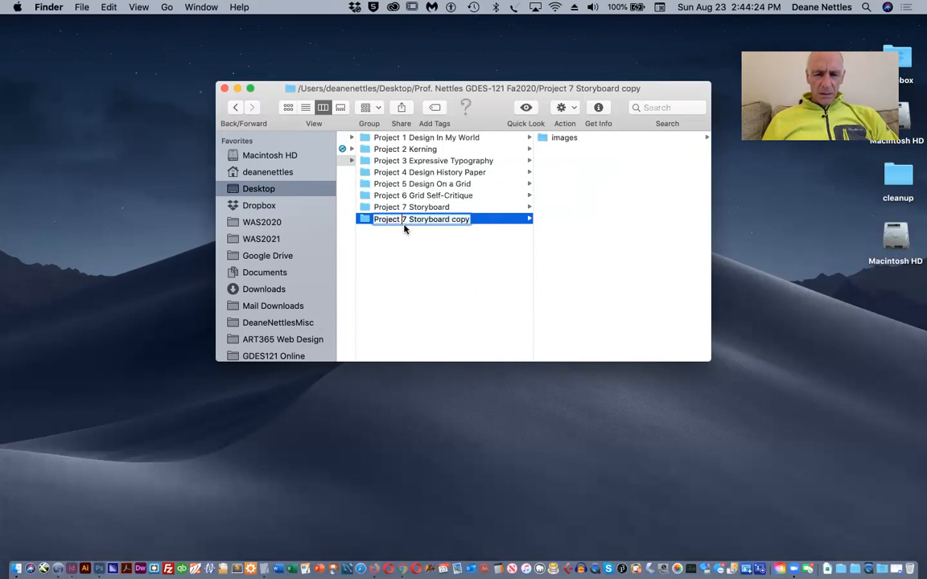
pyautogui.moveTo(403, 219); pyautogui.dragTo(466, 229)
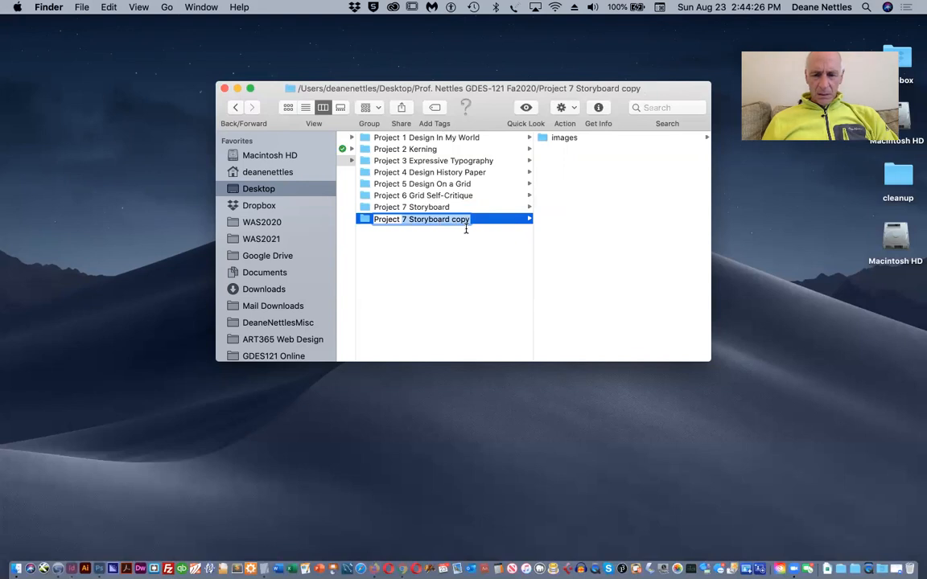
pyautogui.write('8')
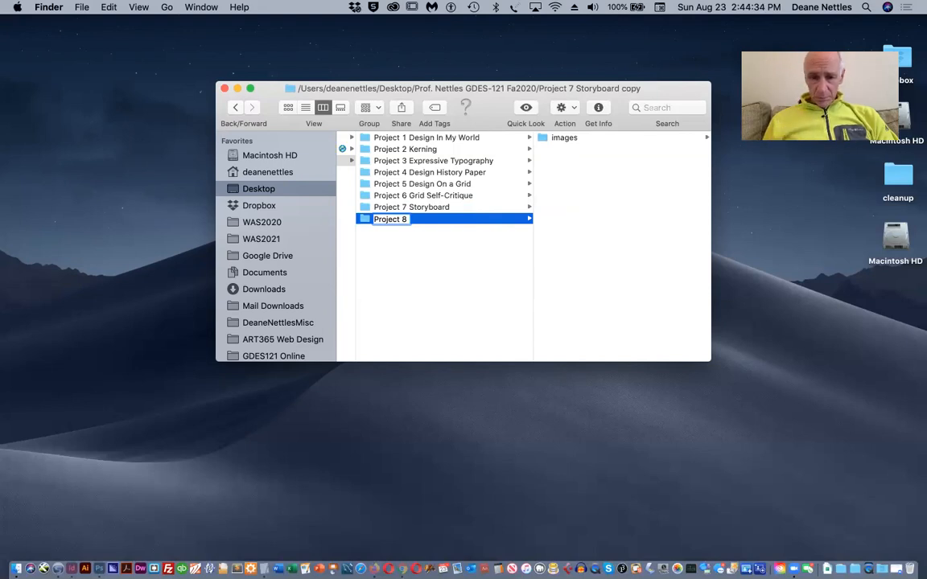
pyautogui.write('Public Service Ad')
pyautogui.write('Research')
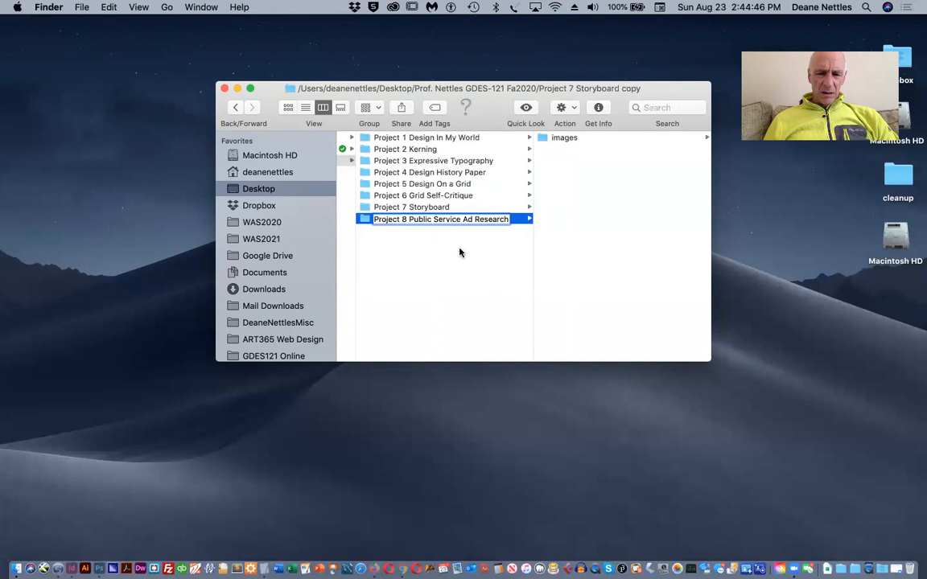
pyautogui.press('Return')
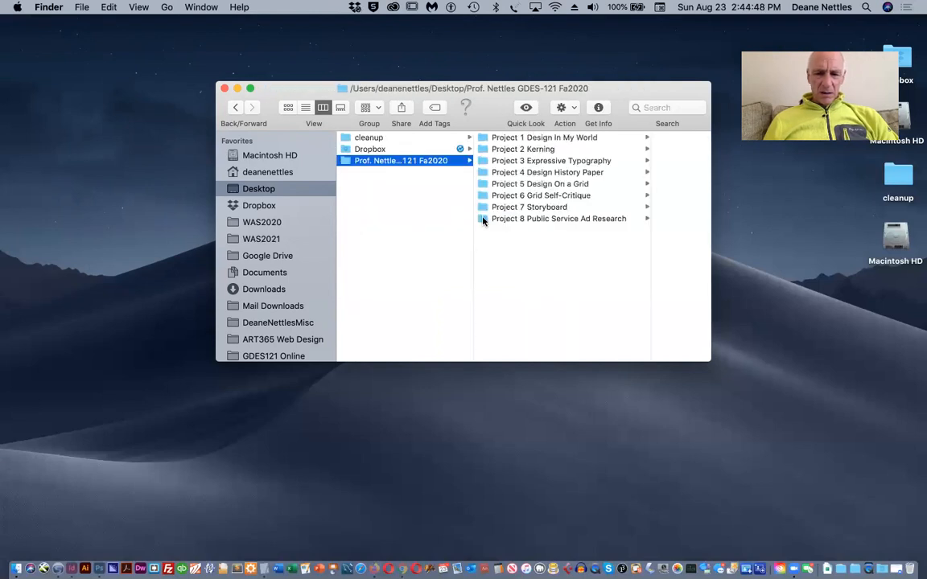
# Duplicate the Project 8 Public Service Ad Research folder and rename the copy as "Project 9 Public Service Ad"
pyautogui.click(483, 219)
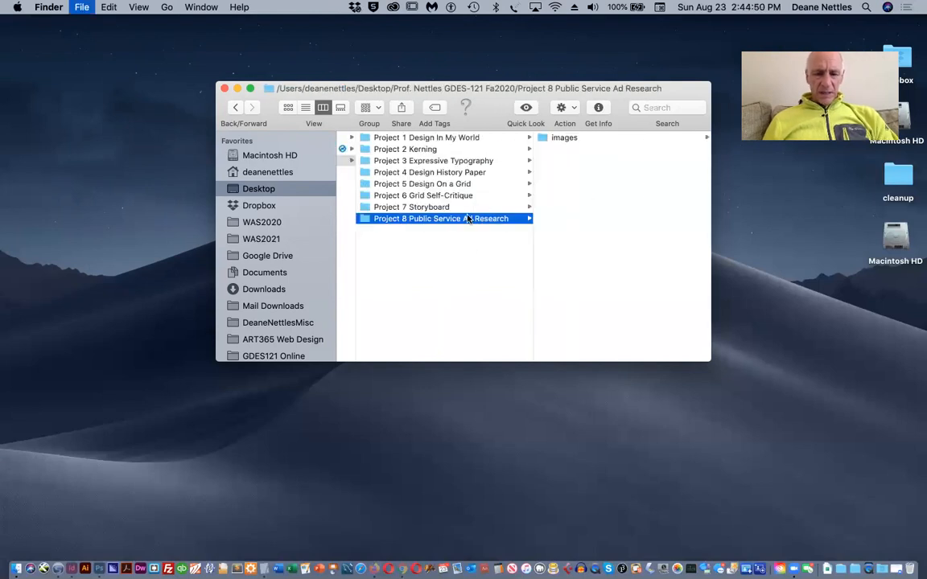
pyautogui.press('super+d')
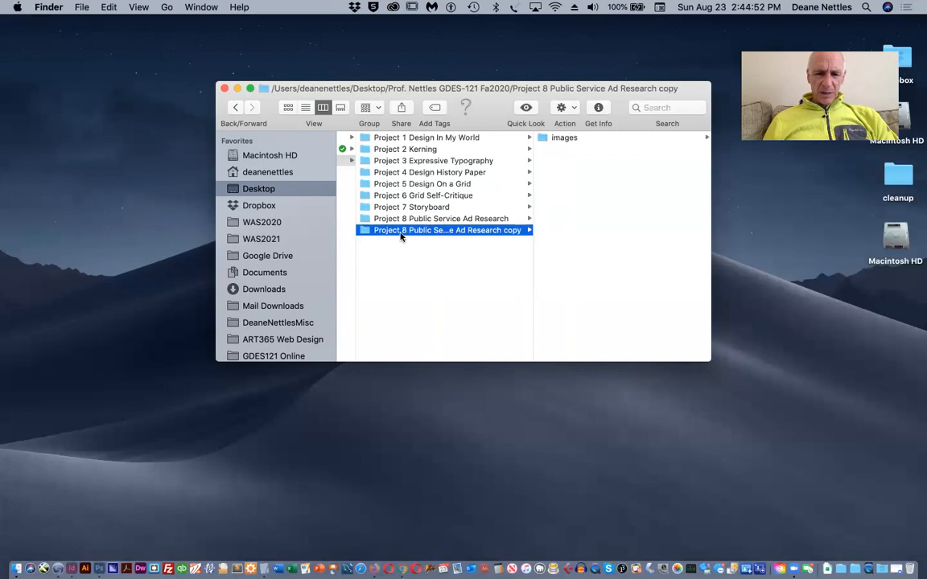
pyautogui.click(401, 231)
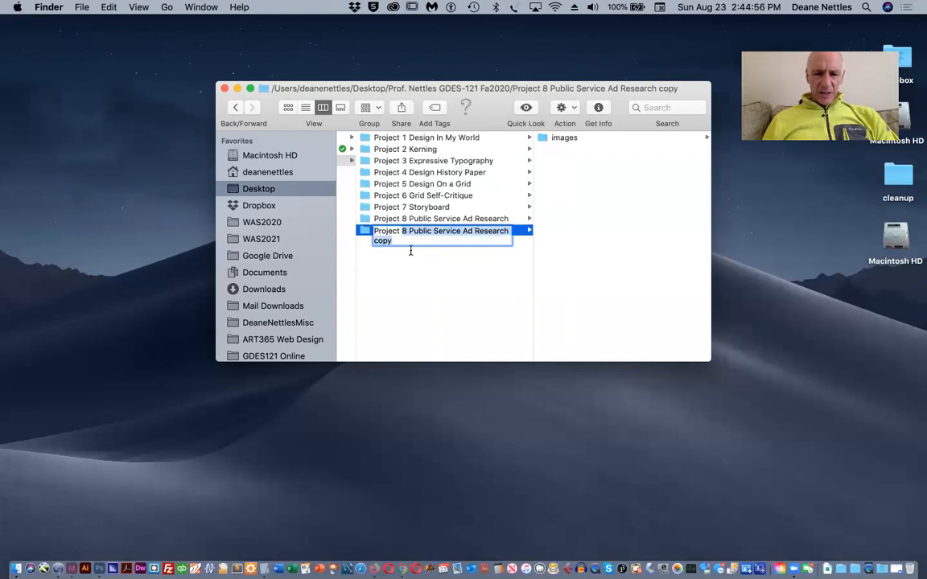
pyautogui.doubleClick(404, 232)
pyautogui.write('9')
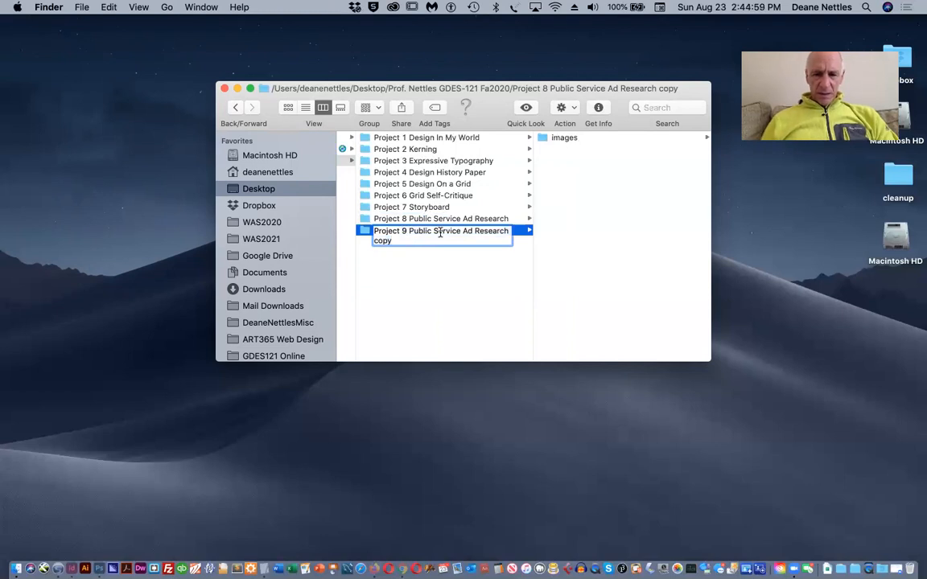
pyautogui.doubleClick(489, 231)
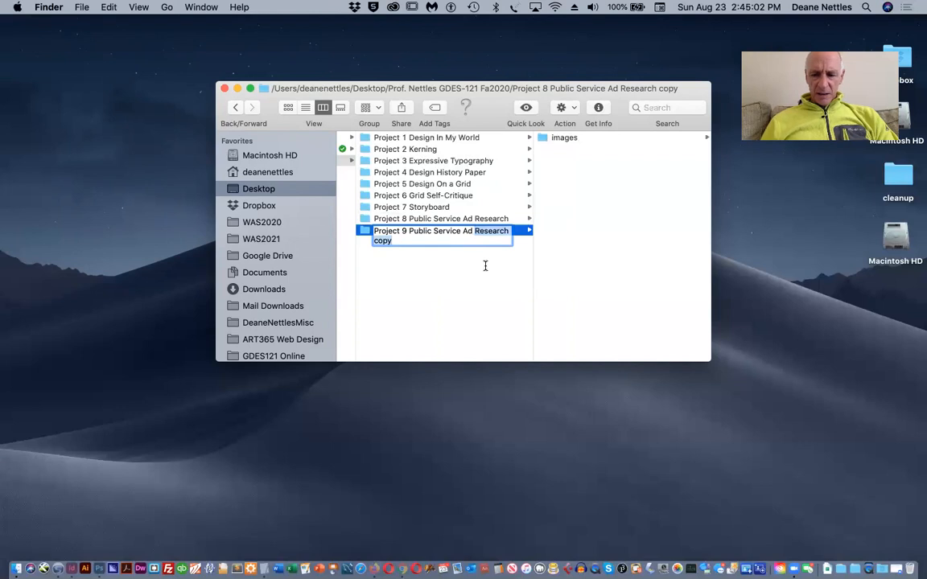
pyautogui.press('BackSpace')
pyautogui.press('Return')
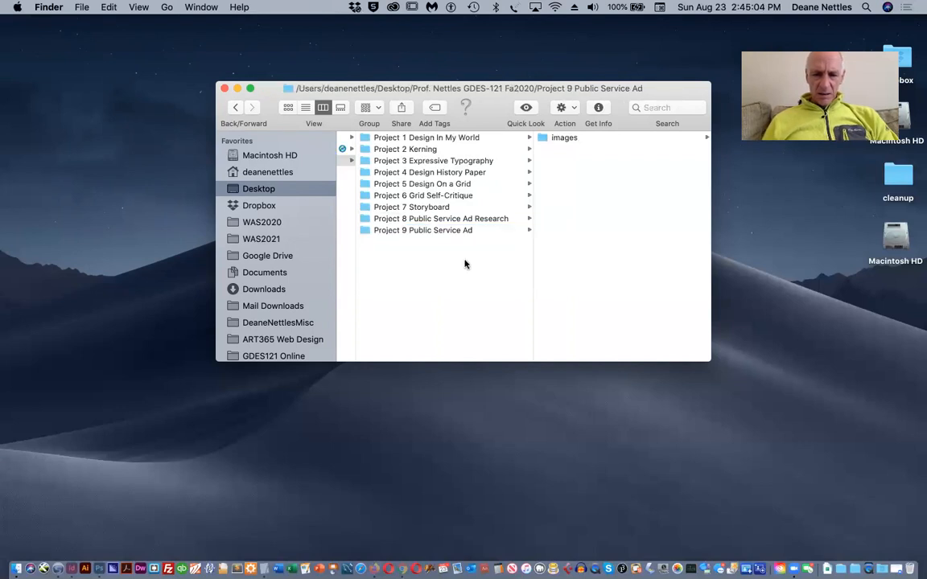
pyautogui.click(464, 263)
# Duplicate the Project 9 Public Service Ad folder and rename the copy as "Project 10 Self-Promotion"
pyautogui.click(481, 231)
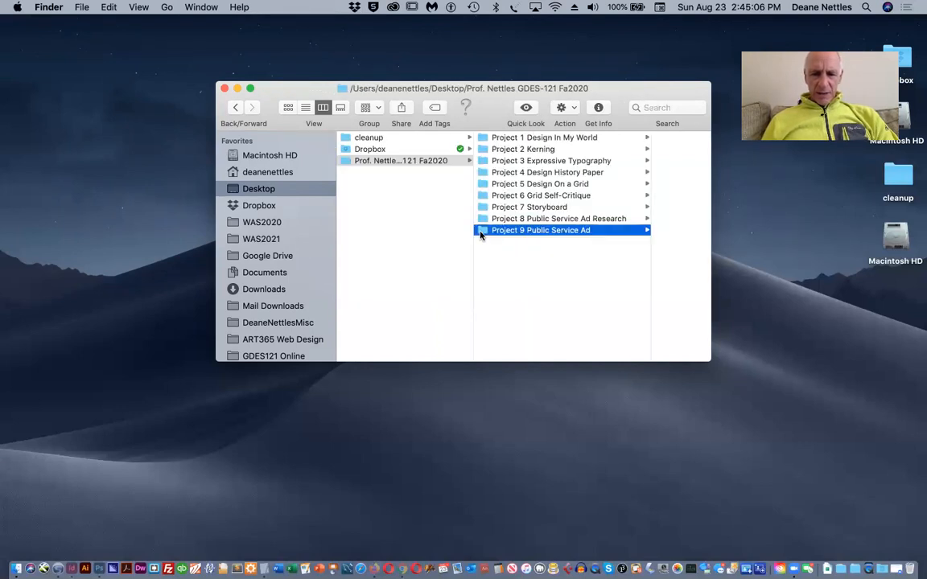
pyautogui.press('super+d')
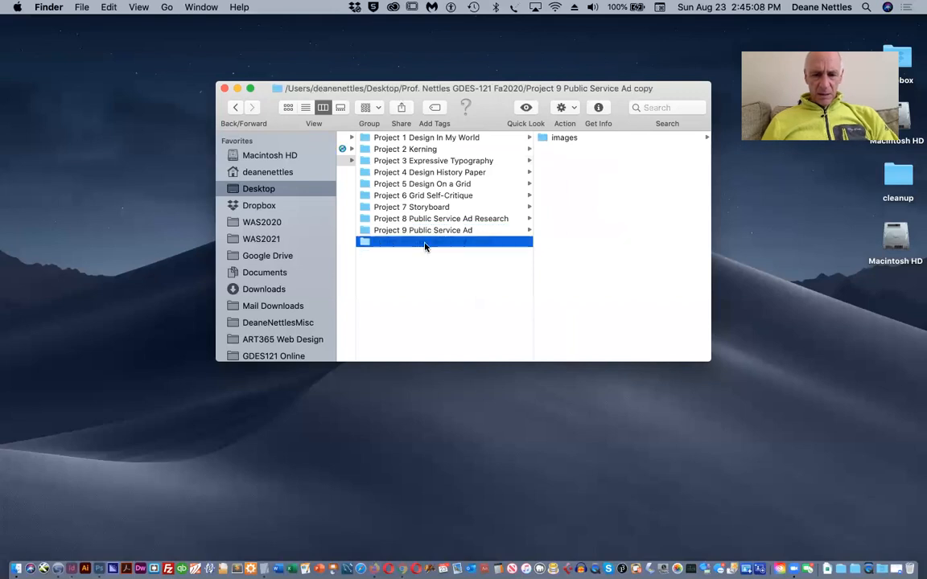
pyautogui.click(403, 245)
pyautogui.click(403, 244)
pyautogui.moveTo(403, 244); pyautogui.dragTo(494, 251)
pyautogui.write('10')
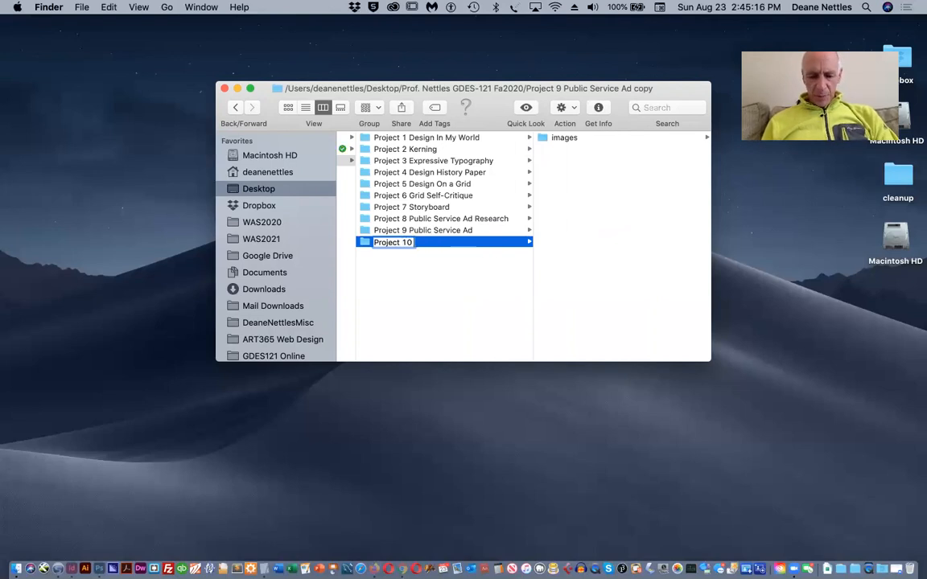
pyautogui.write(' Self')
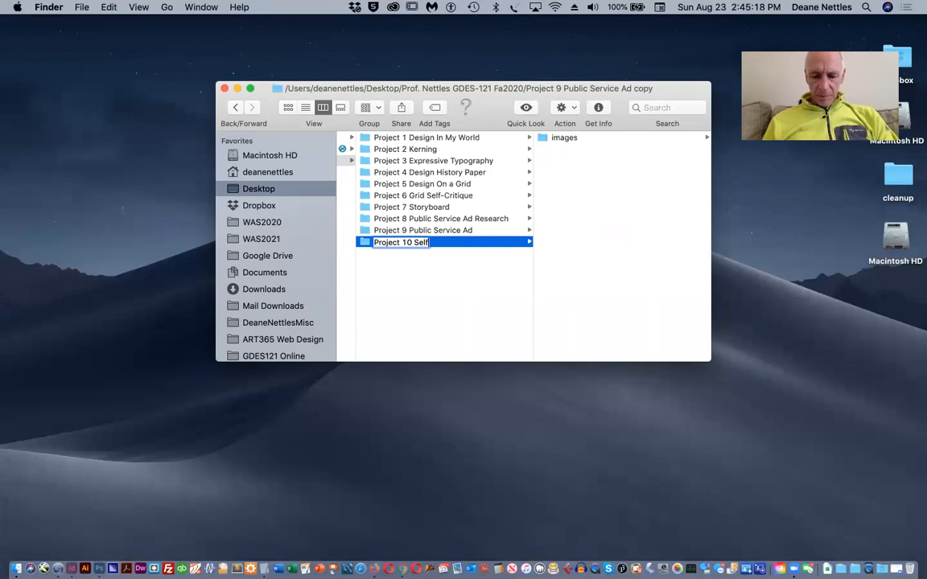
pyautogui.write('-Promotion')
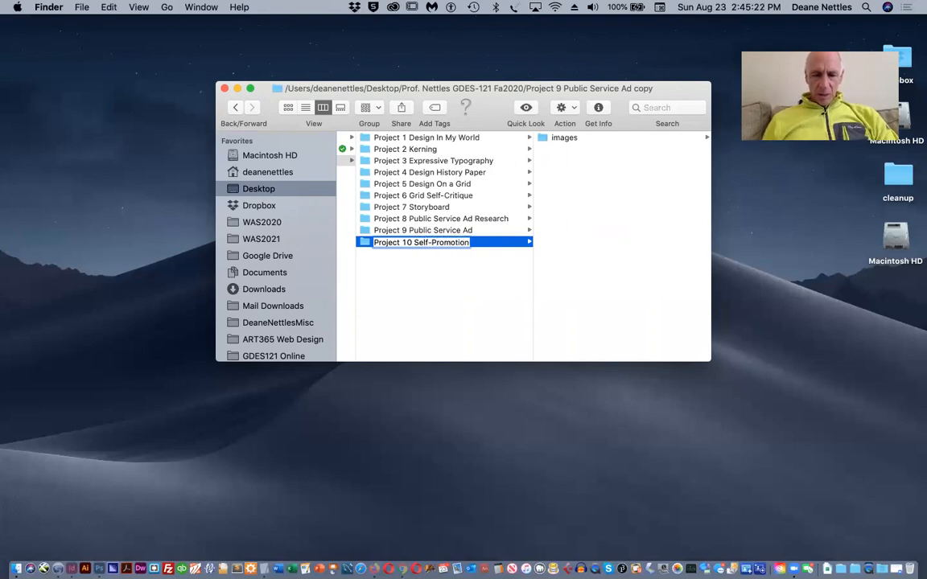
pyautogui.click(510, 311)
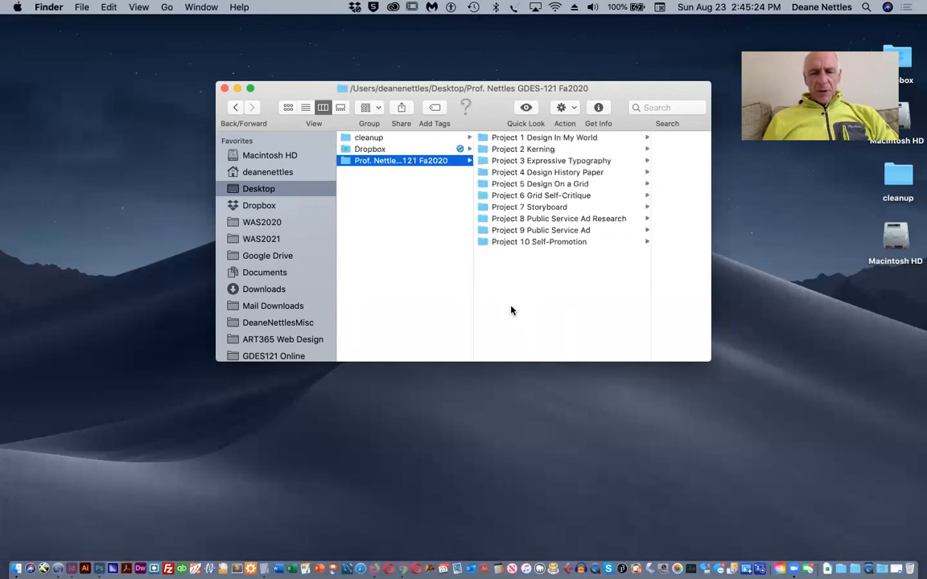